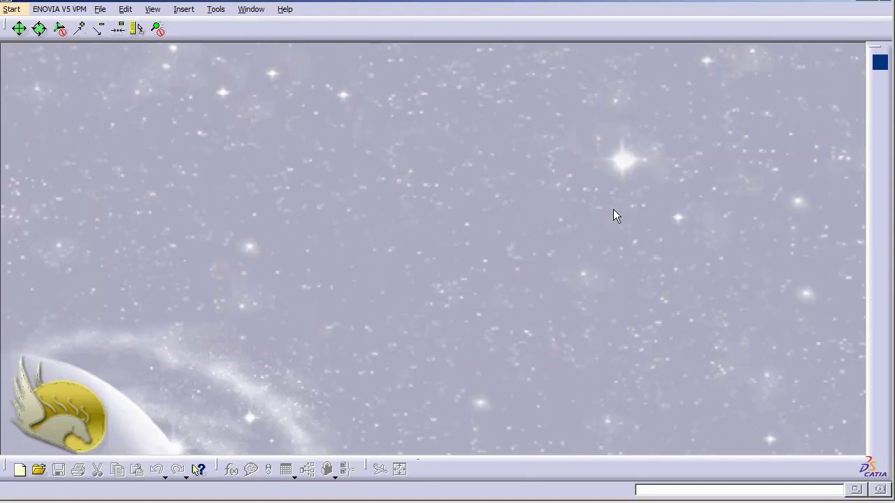
Step: Create a new part named Eject Plate with hybrid design enabled
{"action": "left_click", "coordinate": [11, 14]}
{"action": "mouse_move", "coordinate": [54, 40]}
{"action": "left_click", "coordinate": [183, 51]}
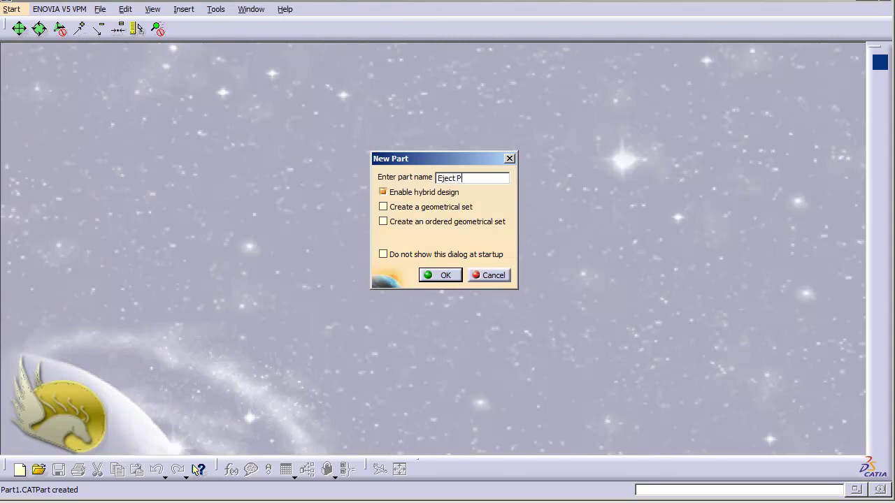
{"action": "key", "text": "Return"}
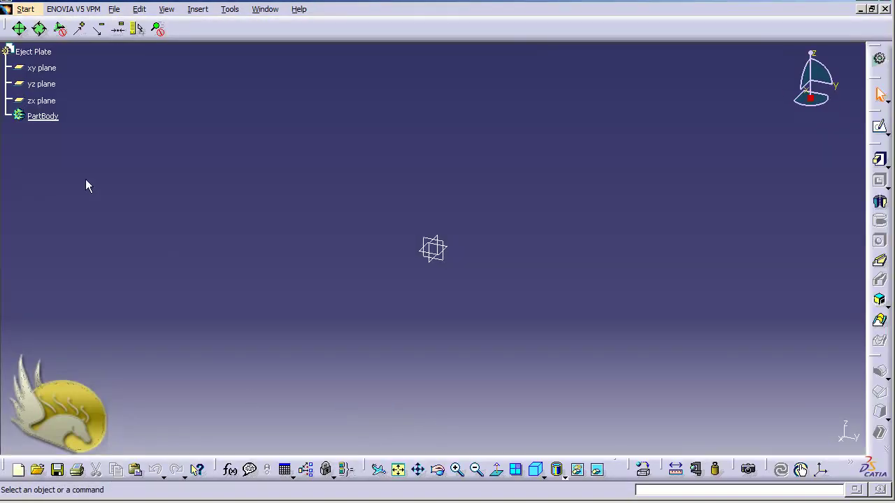
Step: Sketch a rectangle about 280 mm wide around the origin on the xy plane
{"action": "left_click", "coordinate": [50, 69]}
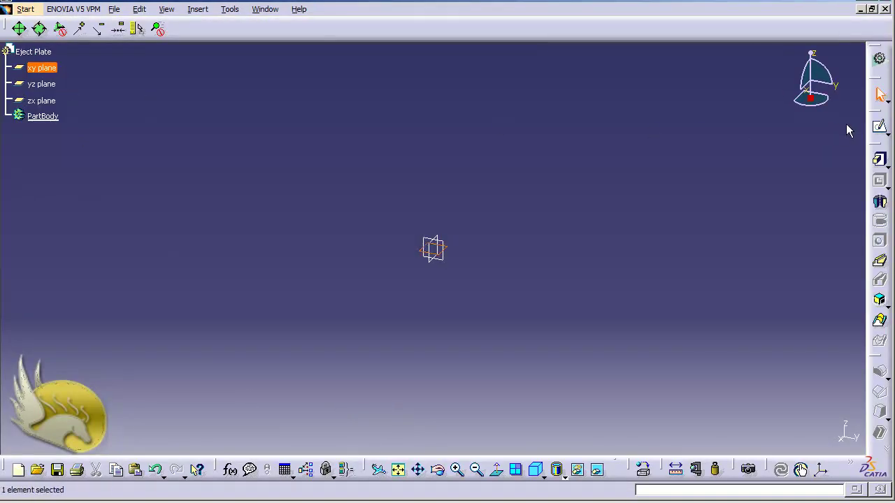
{"action": "left_click", "coordinate": [880, 127]}
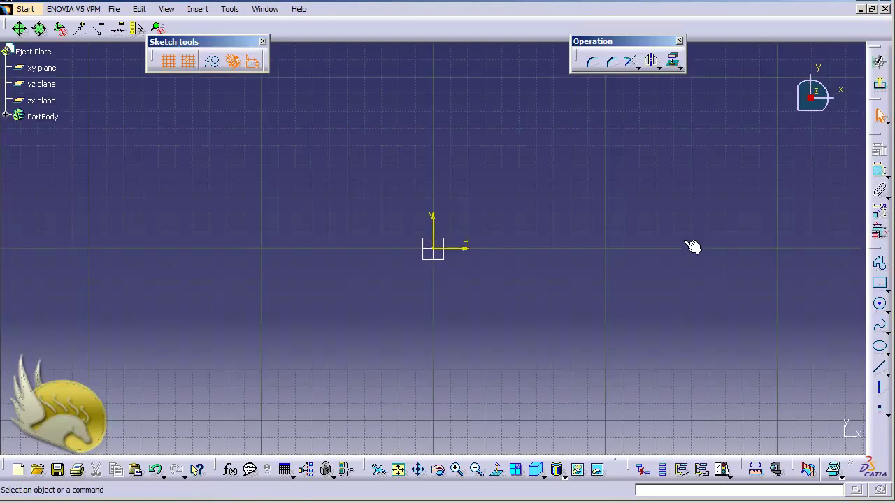
{"action": "left_click", "coordinate": [879, 283]}
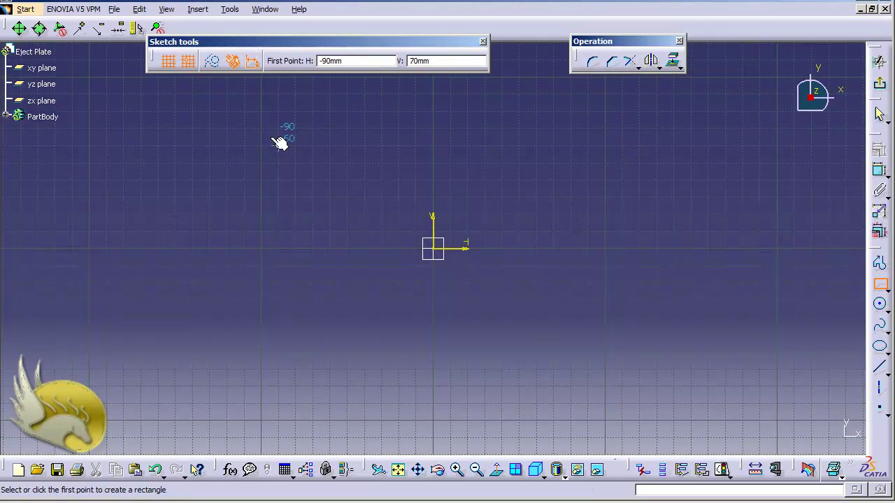
{"action": "left_click", "coordinate": [210, 129]}
{"action": "left_click", "coordinate": [691, 402]}
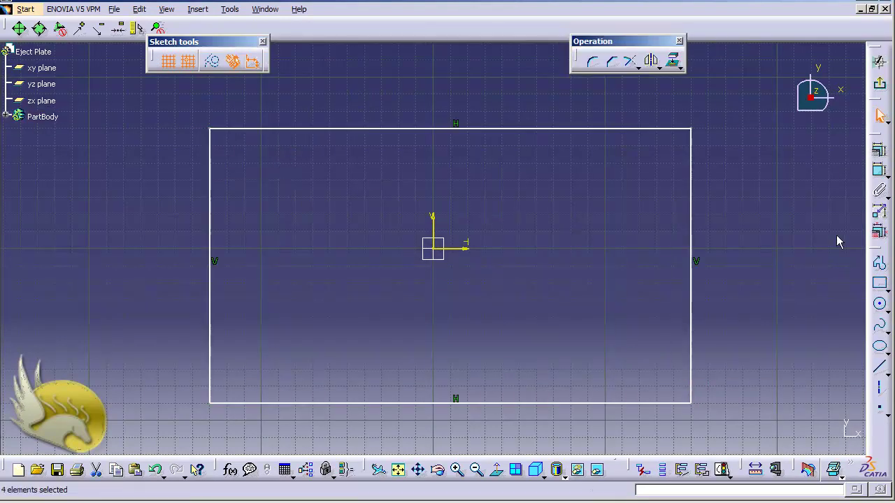
Step: Dimension the rectangle's vertical side and set its length to 150 mm
{"action": "left_click", "coordinate": [880, 170]}
{"action": "left_click", "coordinate": [701, 207]}
{"action": "left_click", "coordinate": [713, 202]}
{"action": "double_click", "coordinate": [709, 197]}
{"action": "type", "text": "150"}
{"action": "key", "text": "Return"}
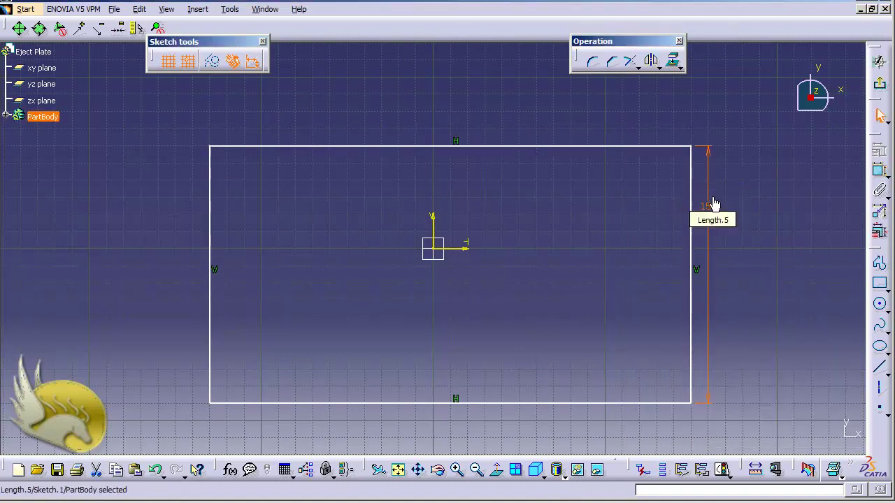
Step: Dimension the rectangle's upper horizontal side and set its length to 250 mm
{"action": "left_click", "coordinate": [879, 172]}
{"action": "left_click", "coordinate": [609, 146]}
{"action": "left_click", "coordinate": [594, 132]}
{"action": "double_click", "coordinate": [593, 129]}
{"action": "type", "text": "2"}
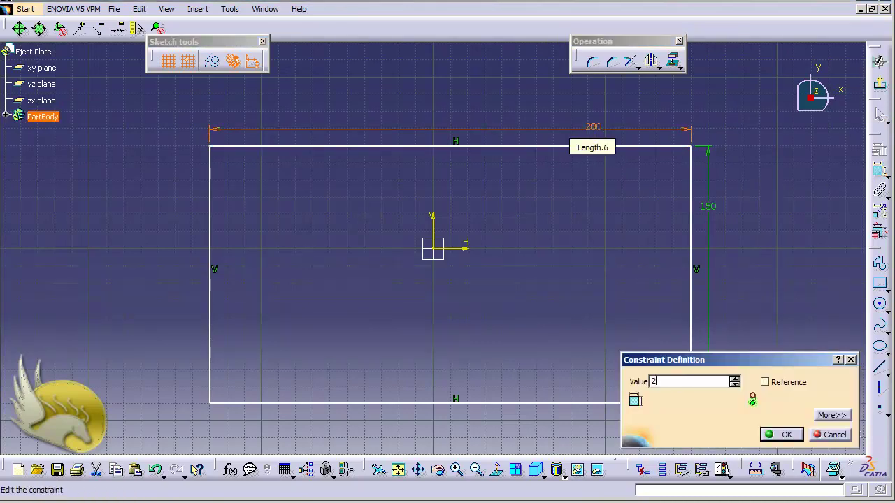
{"action": "type", "text": "50mm"}
{"action": "key", "text": "Return"}
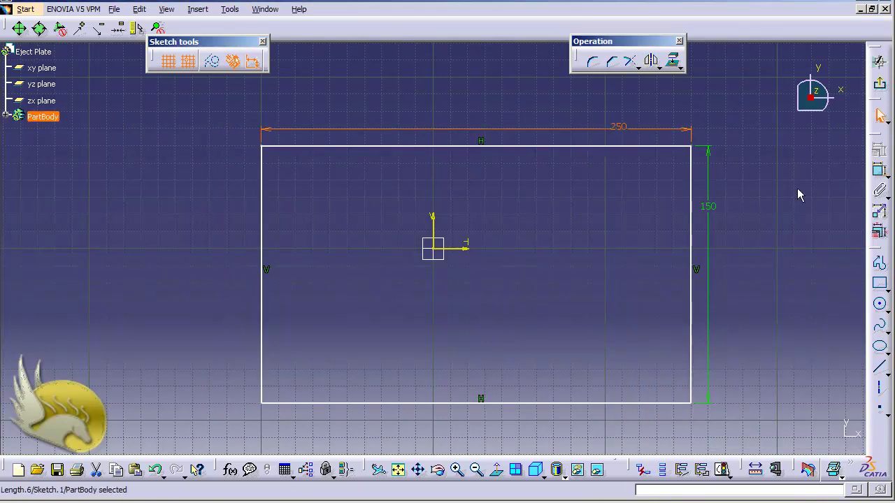
{"action": "left_click", "coordinate": [691, 217]}
{"action": "left_click", "coordinate": [262, 203], "text": "ctrl"}
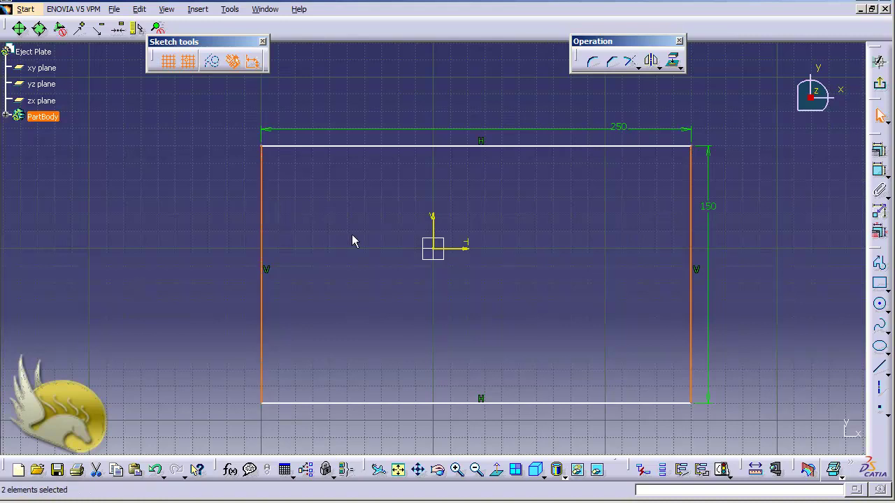
{"action": "left_click", "coordinate": [431, 218], "text": "ctrl"}
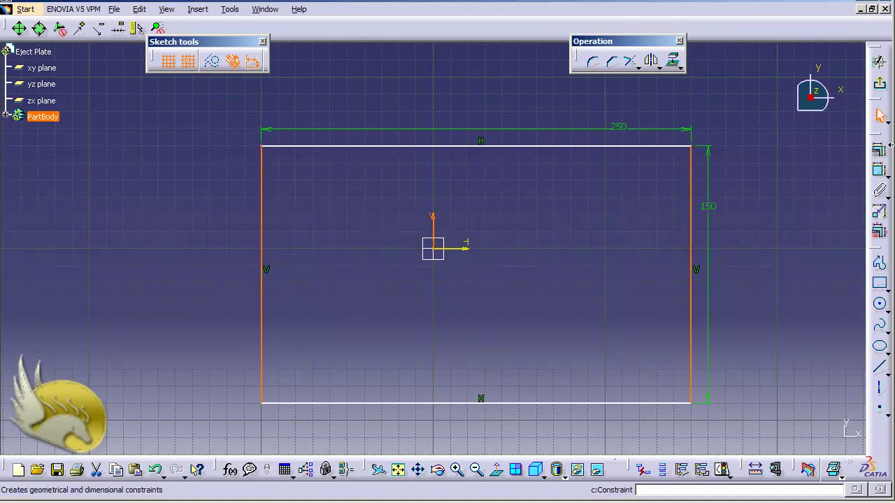
{"action": "left_click", "coordinate": [879, 105]}
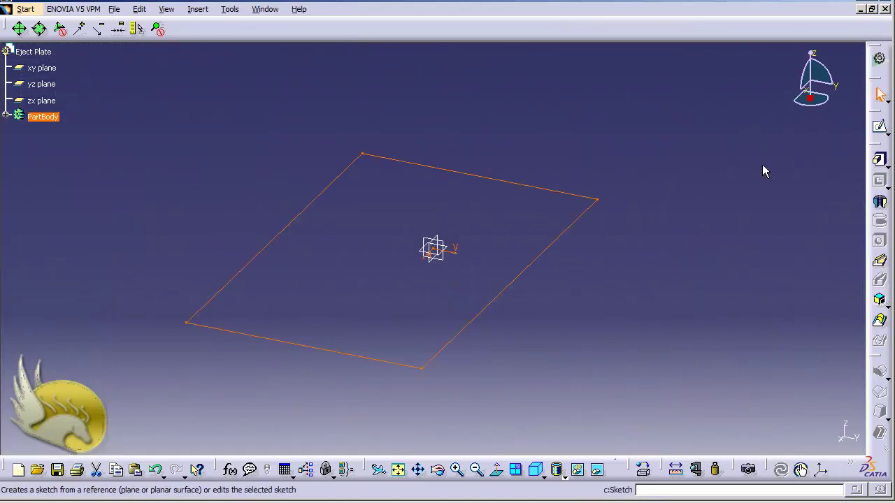
{"action": "left_click", "coordinate": [7, 119]}
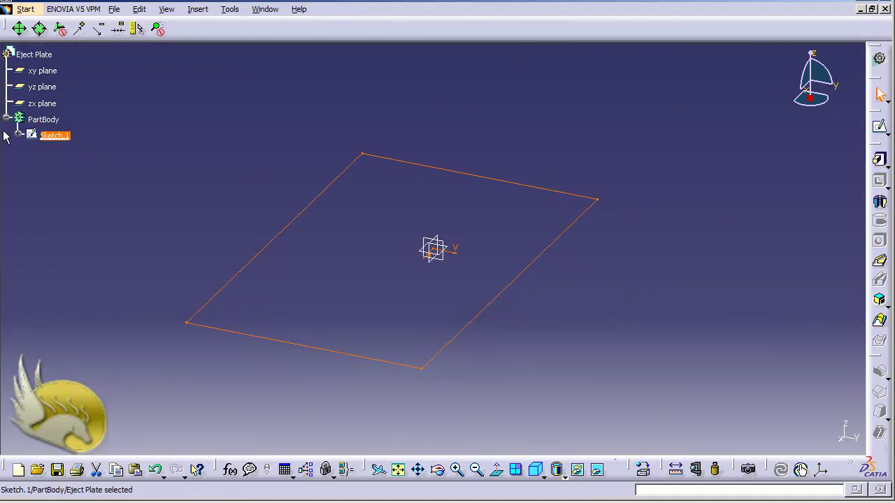
{"action": "double_click", "coordinate": [56, 136]}
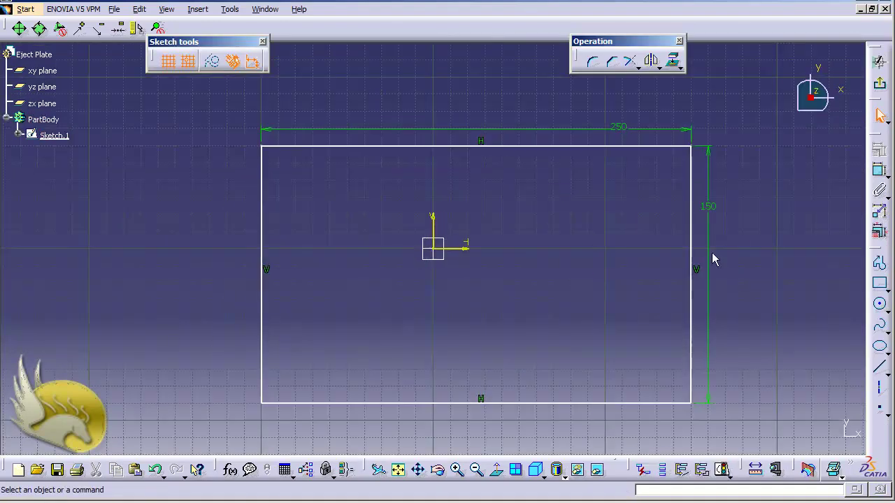
Step: Constrain the rectangle's two vertical sides to be symmetric about the sketch's vertical axis
{"action": "left_click", "coordinate": [702, 231]}
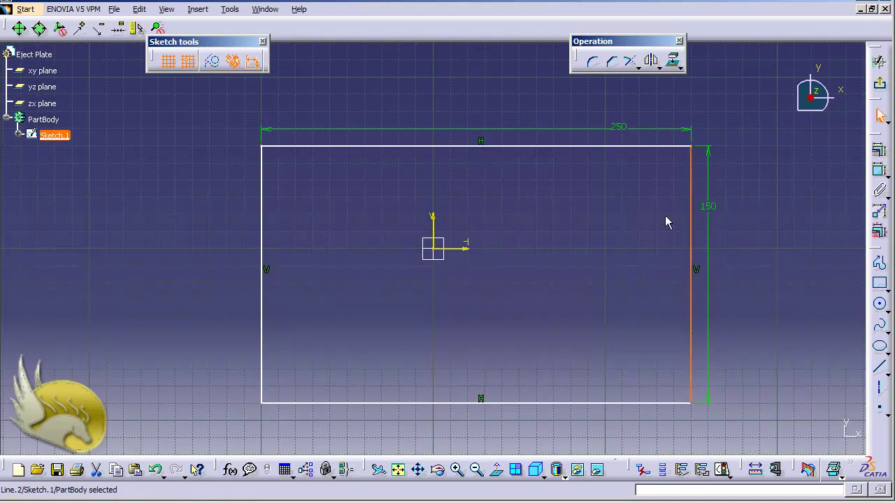
{"action": "left_click", "coordinate": [270, 205], "text": "ctrl"}
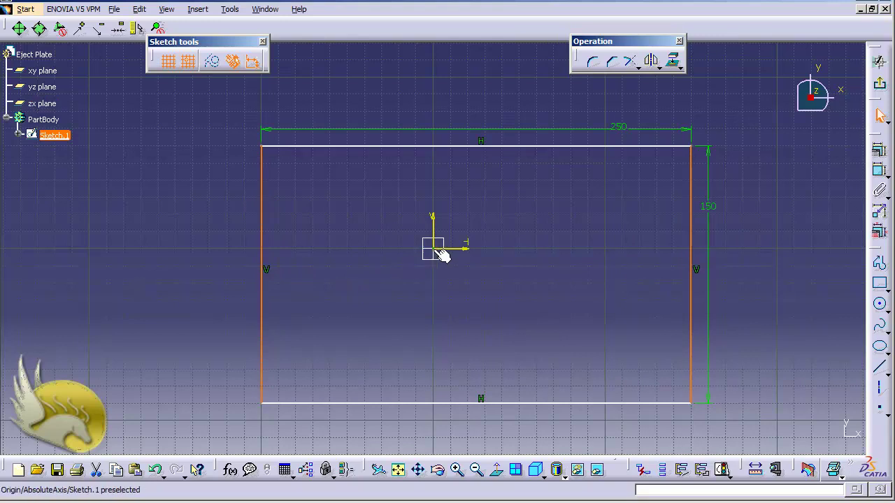
{"action": "left_click", "coordinate": [433, 229], "text": "ctrl"}
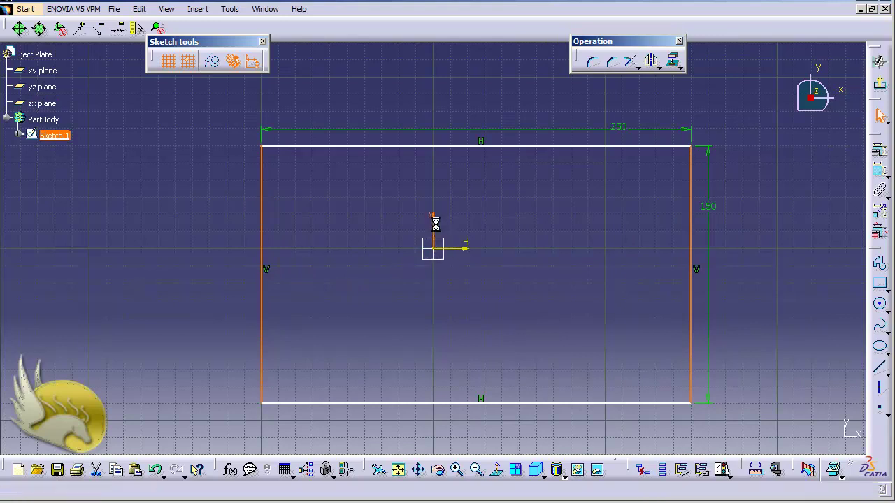
{"action": "left_click", "coordinate": [879, 150]}
{"action": "left_click", "coordinate": [710, 257]}
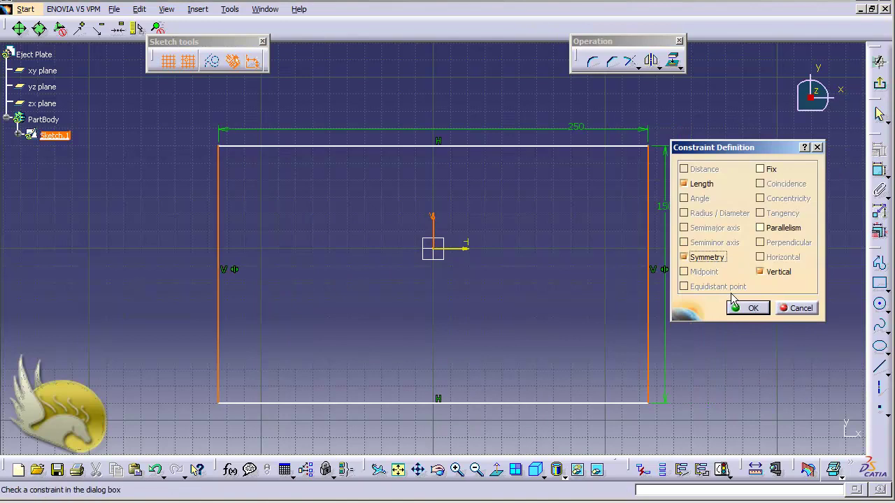
{"action": "left_click", "coordinate": [747, 308]}
Step: Constrain the rectangle's two horizontal sides to be equidistant from the origin and exit the sketch
{"action": "left_click", "coordinate": [469, 146]}
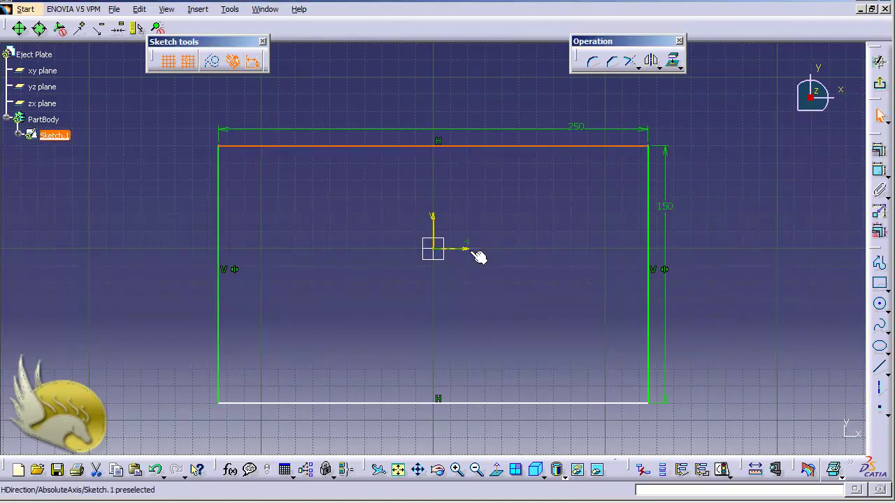
{"action": "left_click", "coordinate": [466, 403], "text": "ctrl"}
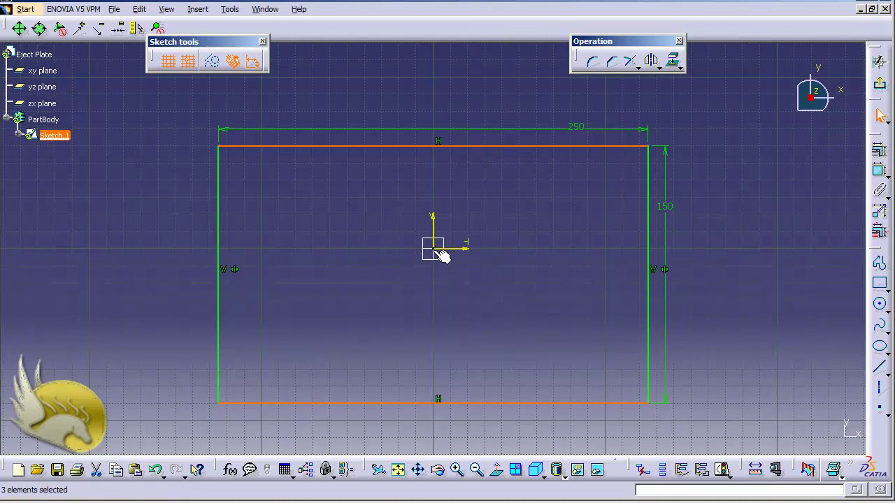
{"action": "left_click", "coordinate": [878, 148]}
{"action": "left_click", "coordinate": [684, 286]}
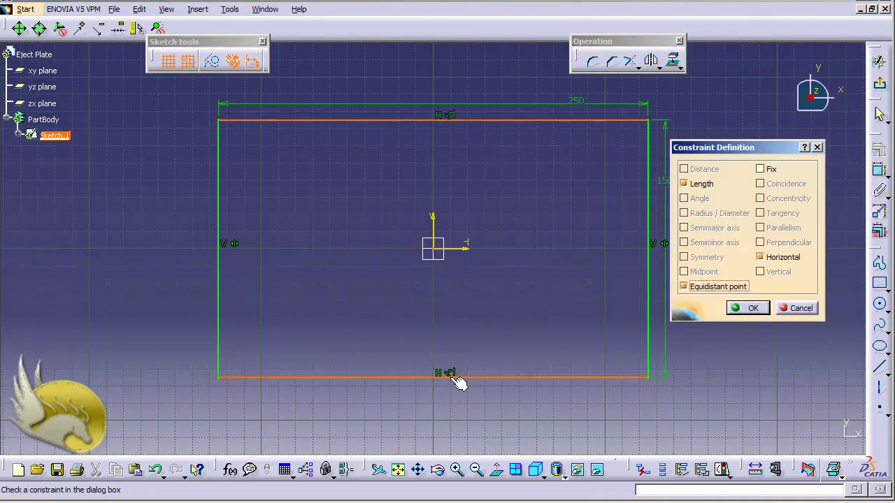
{"action": "left_click", "coordinate": [744, 309]}
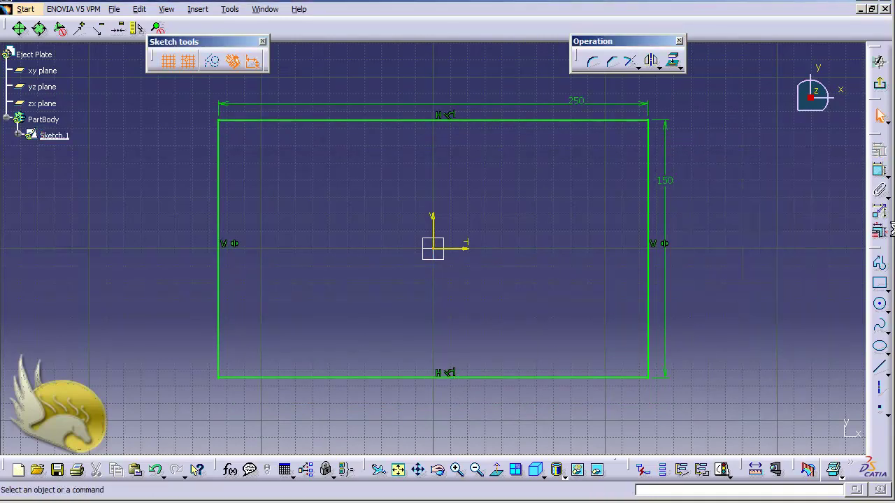
{"action": "left_click", "coordinate": [879, 62]}
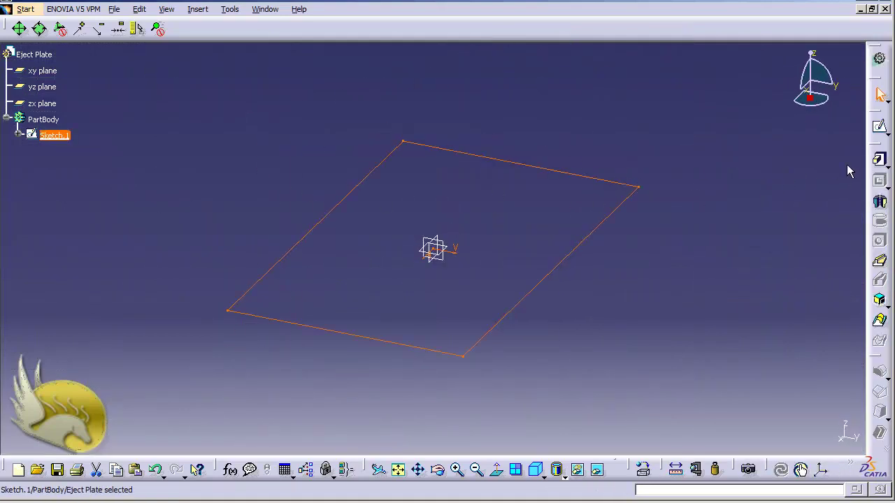
Step: Pad the rectangle sketch to a length of 25 mm
{"action": "left_click", "coordinate": [880, 158]}
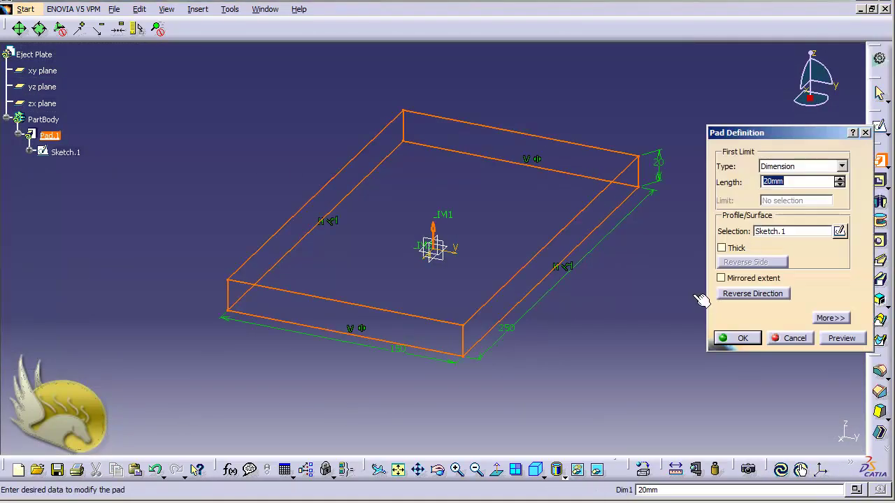
{"action": "type", "text": "25"}
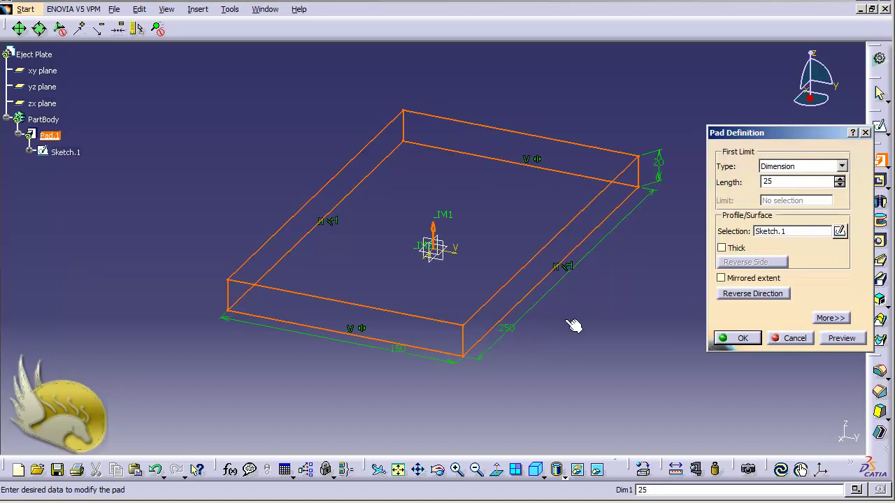
{"action": "left_click", "coordinate": [727, 339]}
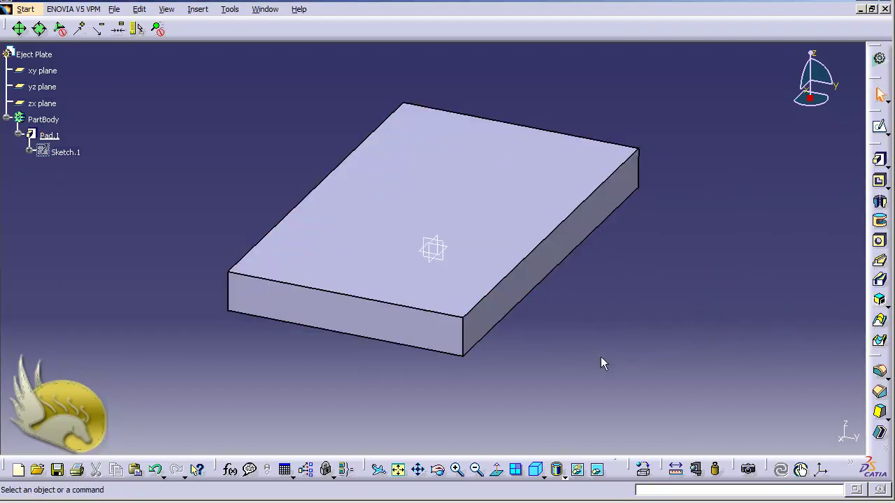
Step: Start a hole on the plate's underside with an Up To Last extension and a 12 mm diameter
{"action": "key", "text": "ctrl+Up"}
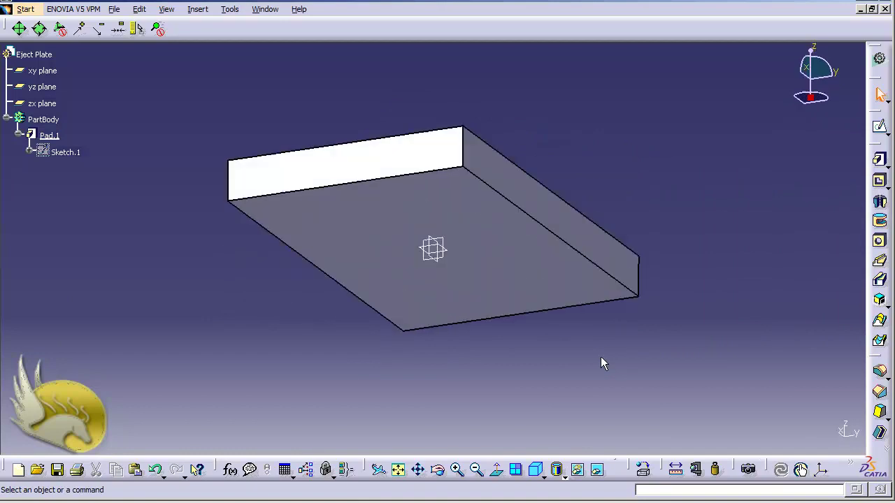
{"action": "left_click", "coordinate": [593, 316]}
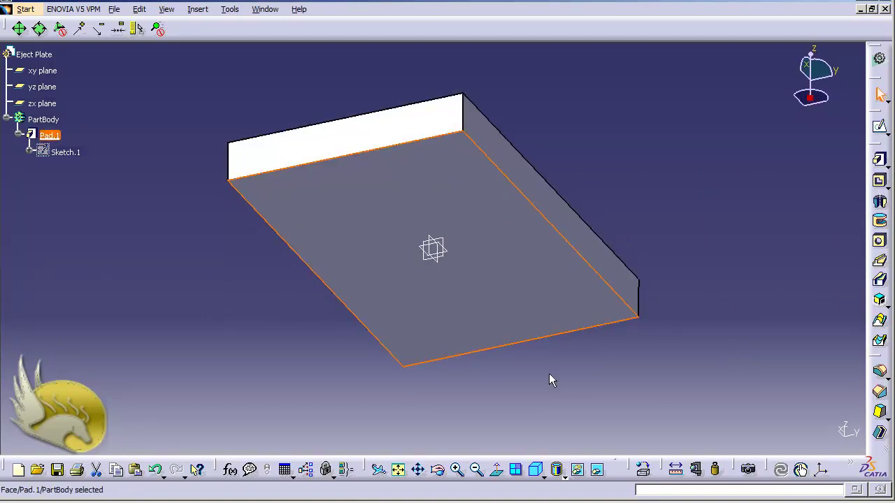
{"action": "left_click", "coordinate": [196, 9]}
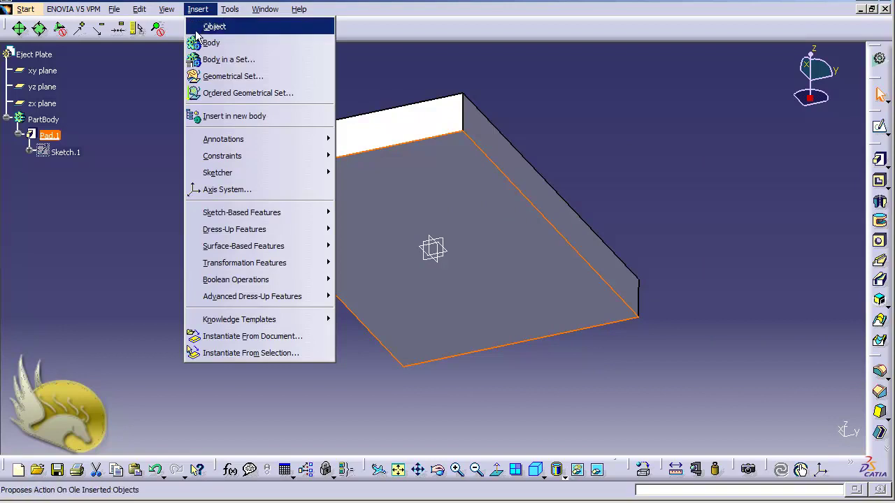
{"action": "mouse_move", "coordinate": [294, 214]}
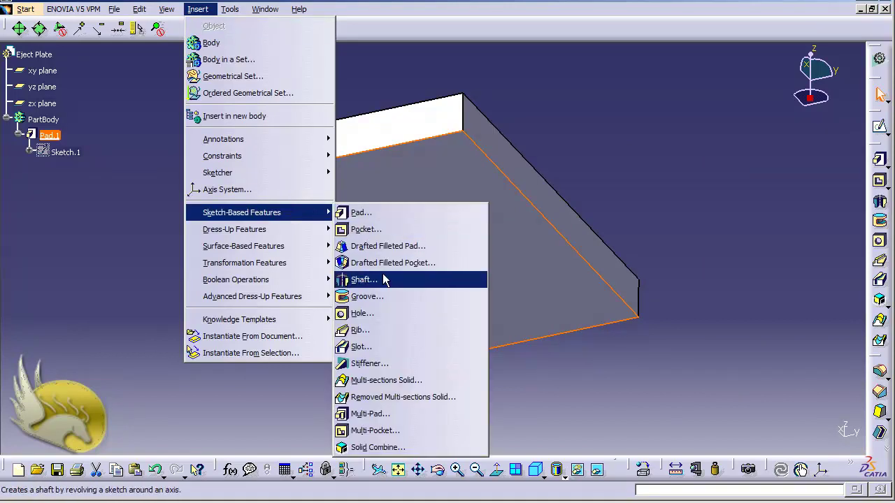
{"action": "left_click", "coordinate": [392, 314]}
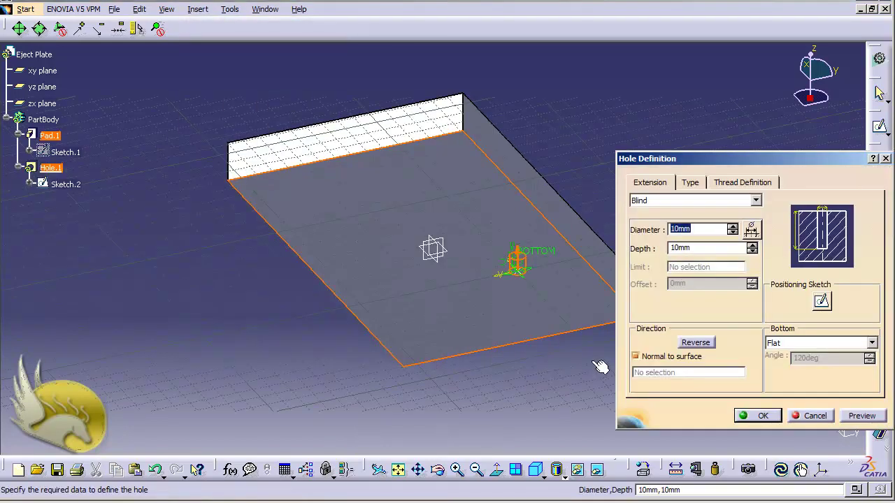
{"action": "left_click", "coordinate": [757, 201]}
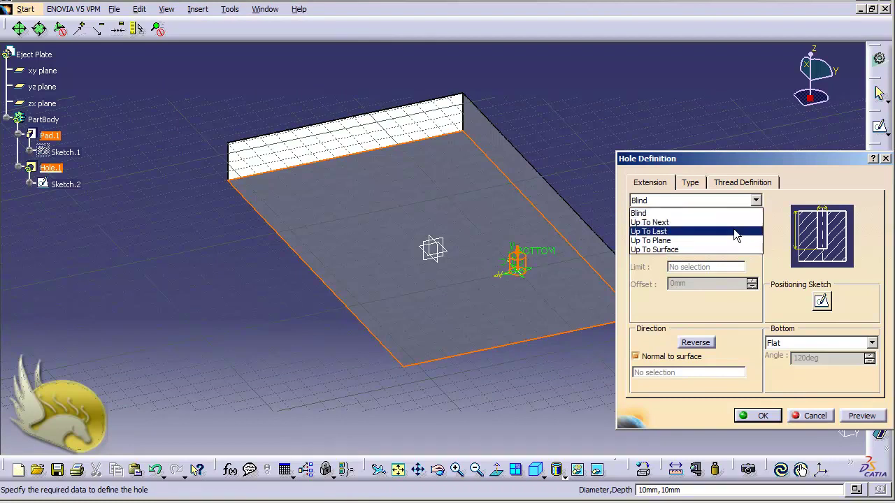
{"action": "left_click", "coordinate": [740, 226]}
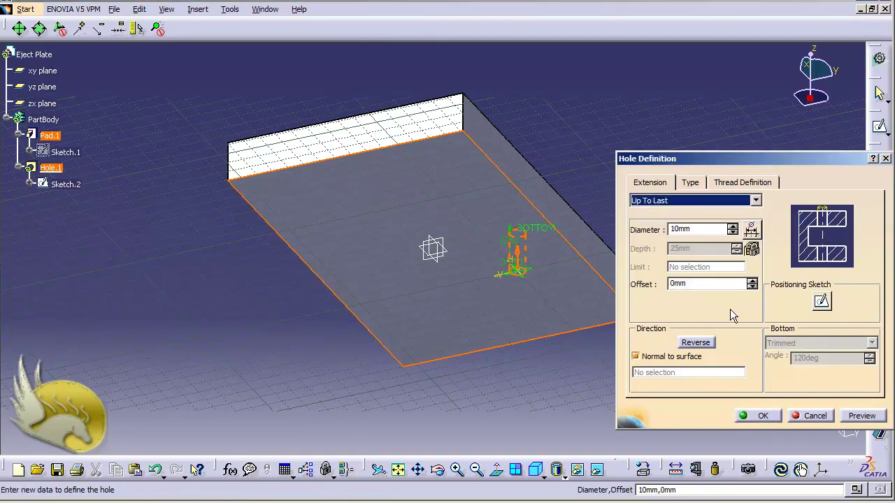
{"action": "left_click", "coordinate": [733, 227]}
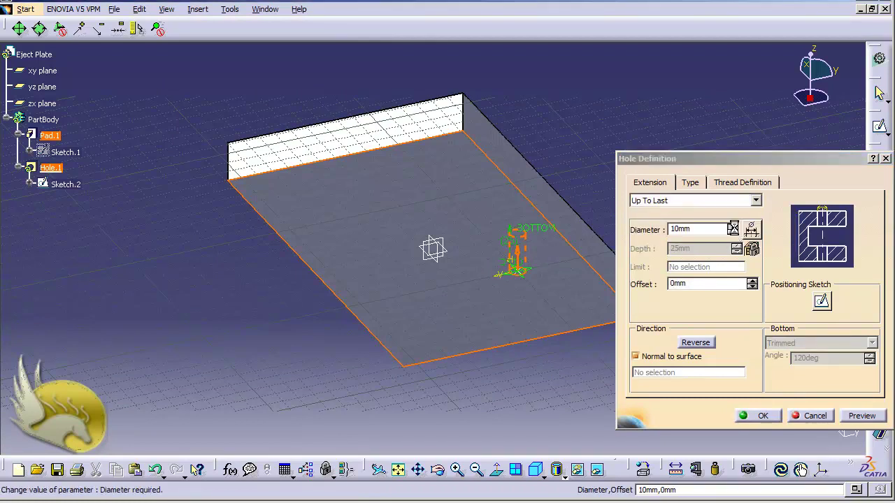
{"action": "left_click", "coordinate": [732, 228]}
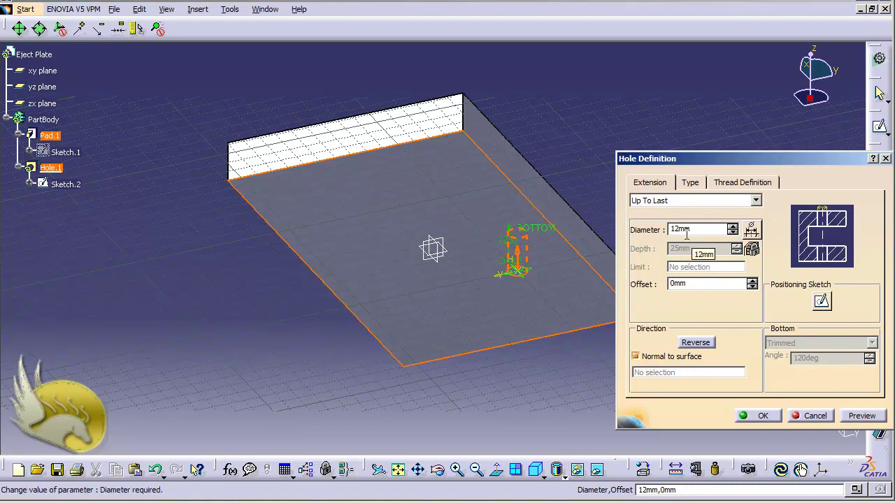
Step: Make the hole countersunk by depth and angle, 5 mm deep at 90°, and create it
{"action": "left_click", "coordinate": [690, 183]}
{"action": "left_click", "coordinate": [695, 201]}
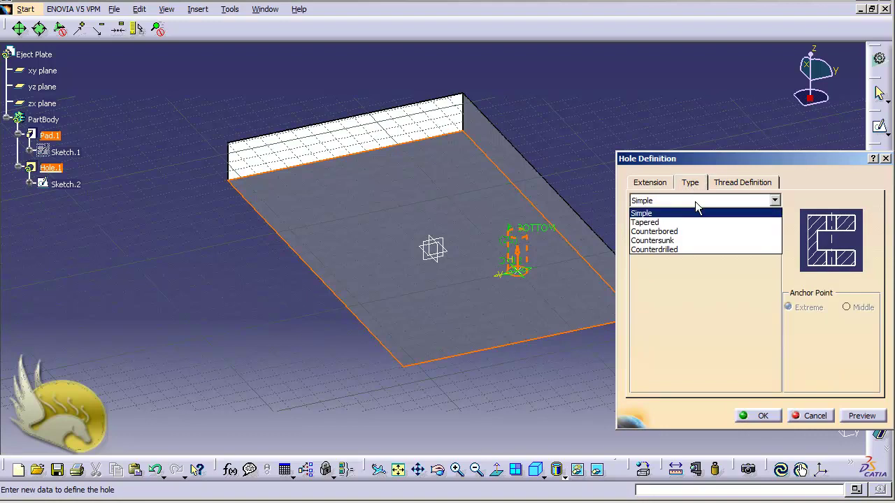
{"action": "left_click", "coordinate": [686, 241]}
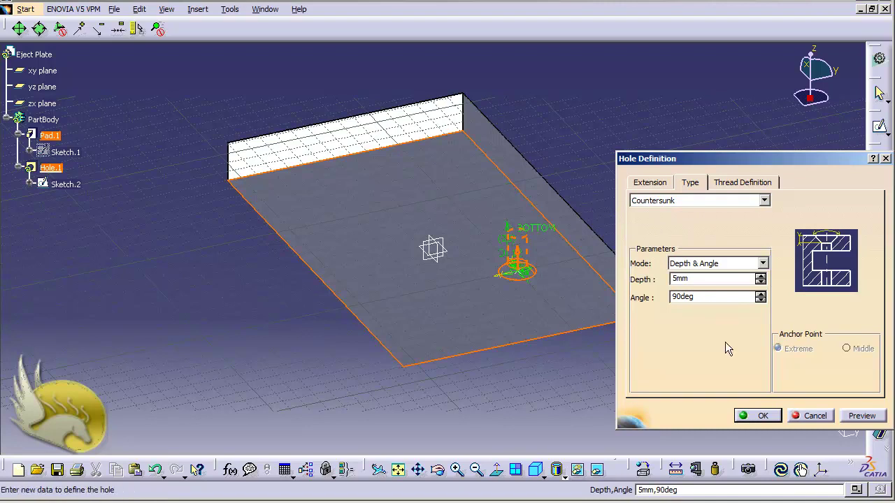
{"action": "left_click", "coordinate": [763, 416]}
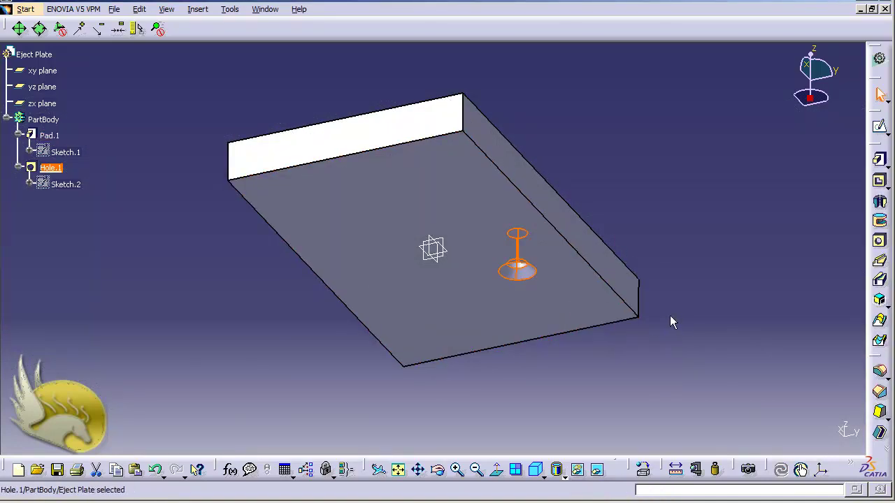
Step: Edit the hole's positioning sketch and constrain its centre point 30 mm from the plate's upper long edge
{"action": "double_click", "coordinate": [69, 184]}
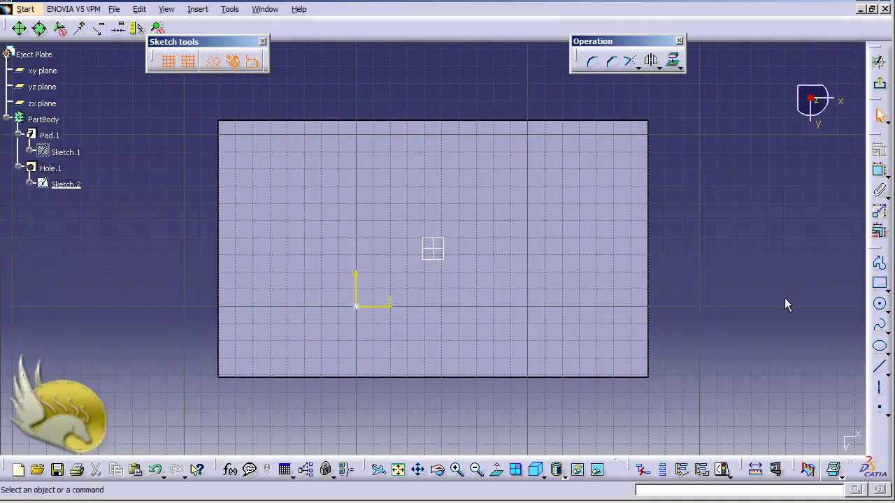
{"action": "left_click", "coordinate": [880, 170]}
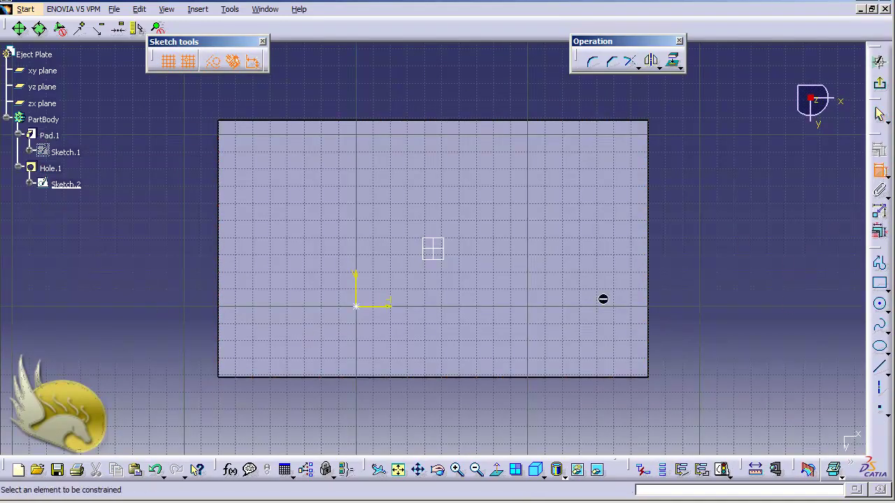
{"action": "left_click", "coordinate": [365, 308]}
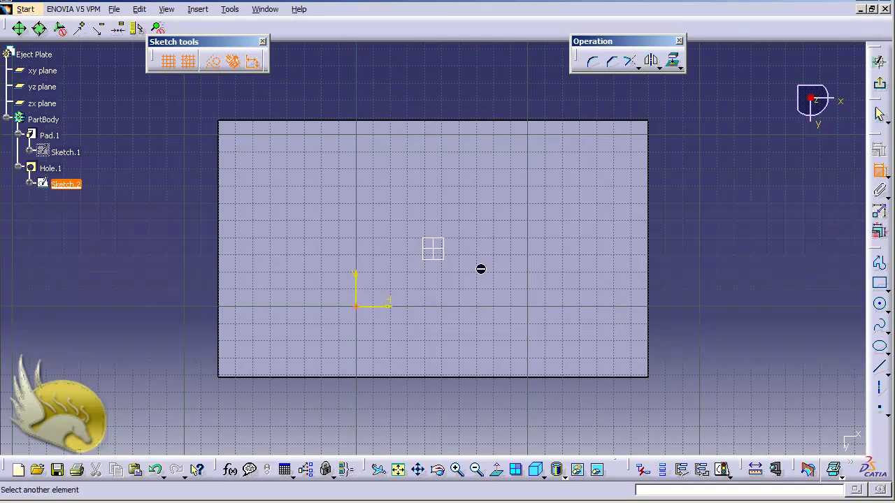
{"action": "left_click", "coordinate": [435, 122]}
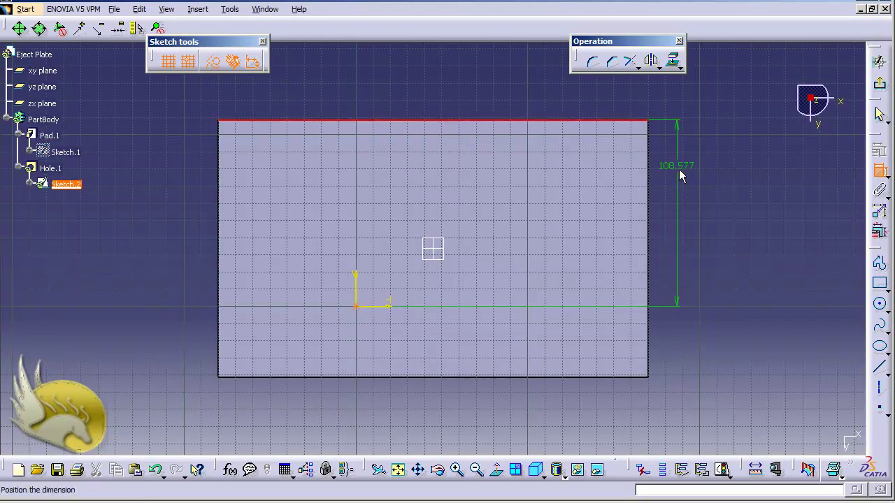
{"action": "left_click", "coordinate": [679, 169]}
{"action": "double_click", "coordinate": [673, 165]}
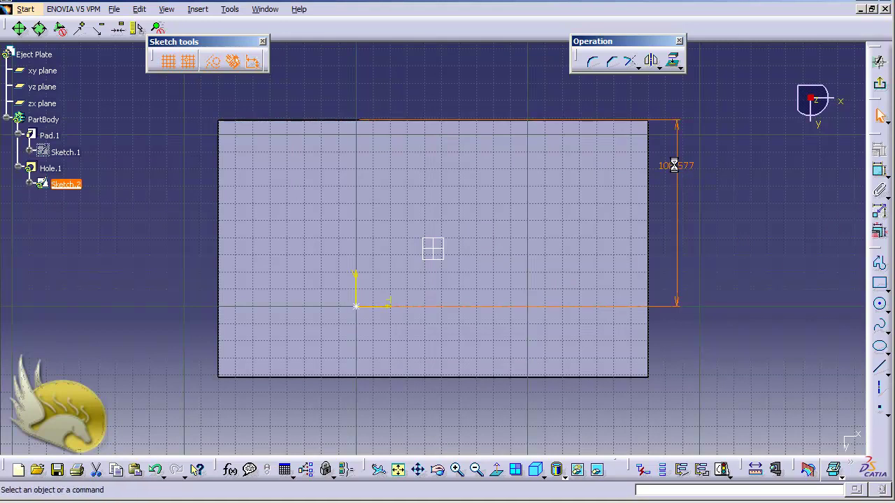
{"action": "type", "text": "30"}
{"action": "key", "text": "Return"}
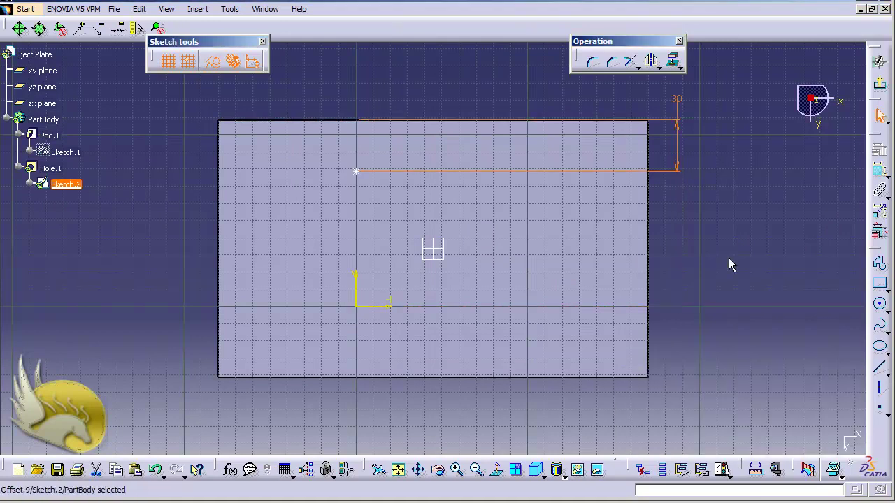
{"action": "left_click", "coordinate": [879, 169]}
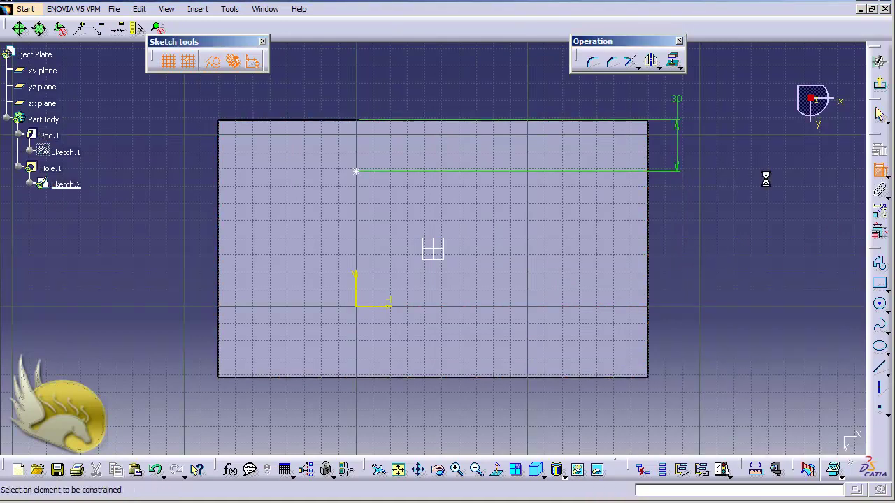
{"action": "left_click", "coordinate": [357, 171]}
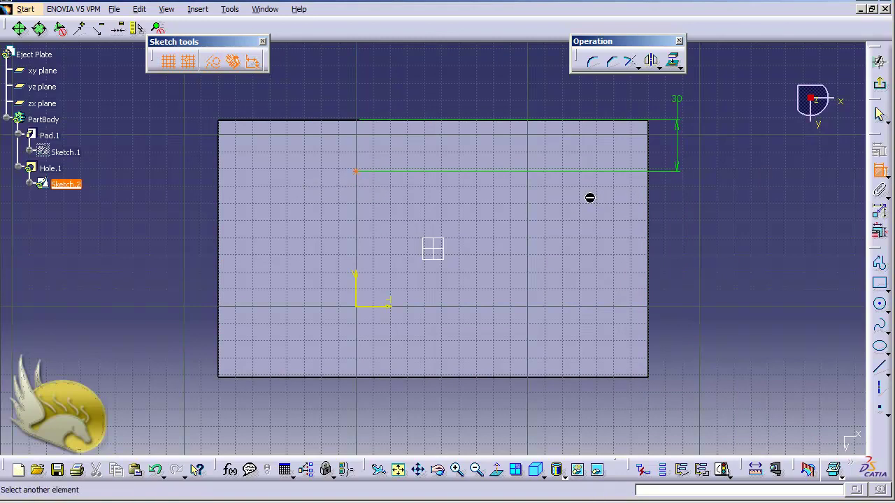
{"action": "left_click", "coordinate": [358, 125]}
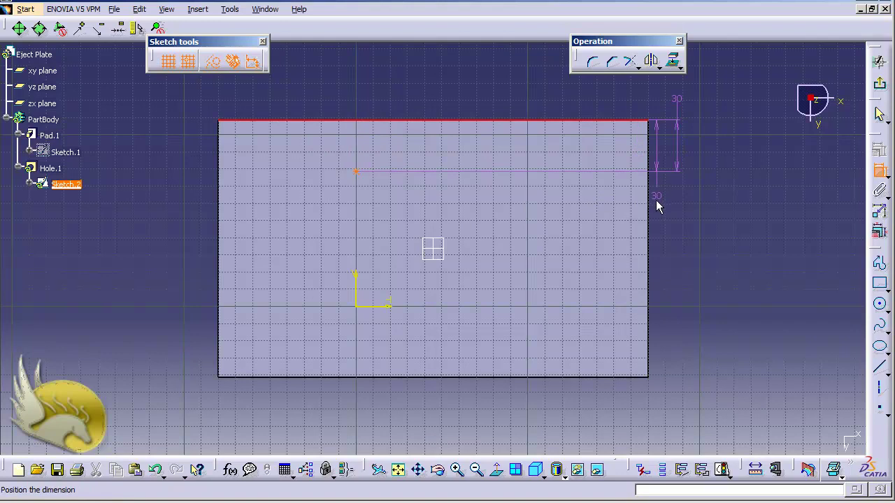
{"action": "left_click", "coordinate": [656, 200]}
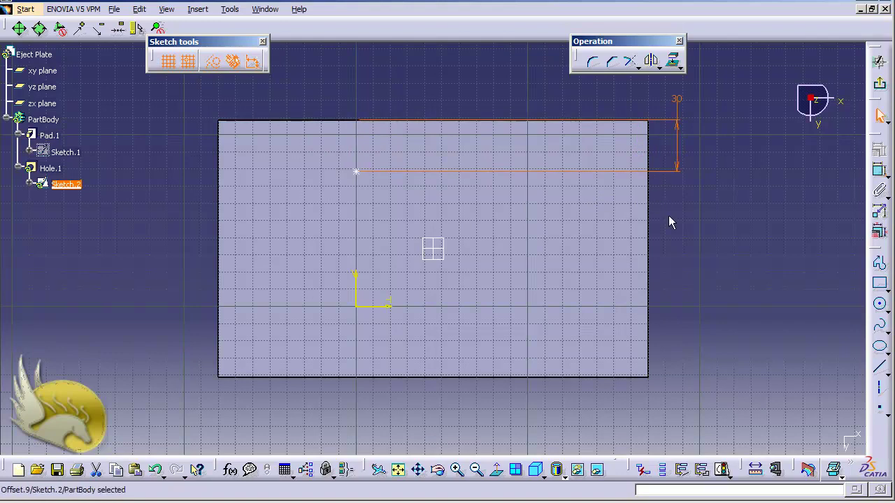
Step: Constrain the hole's centre point 25 mm from the plate's right short edge and exit the sketch
{"action": "left_click", "coordinate": [880, 169]}
{"action": "left_click", "coordinate": [356, 173]}
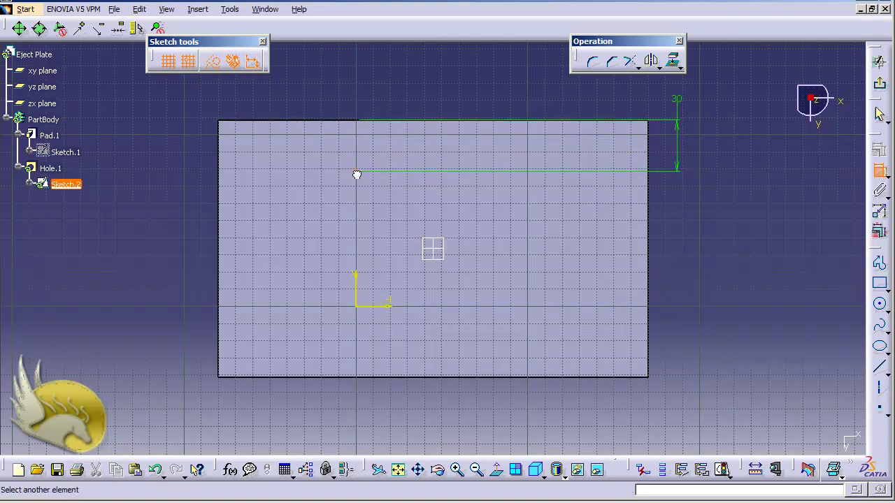
{"action": "left_click", "coordinate": [649, 199]}
{"action": "left_click", "coordinate": [599, 102]}
{"action": "double_click", "coordinate": [596, 100]}
{"action": "type", "text": "25mm"}
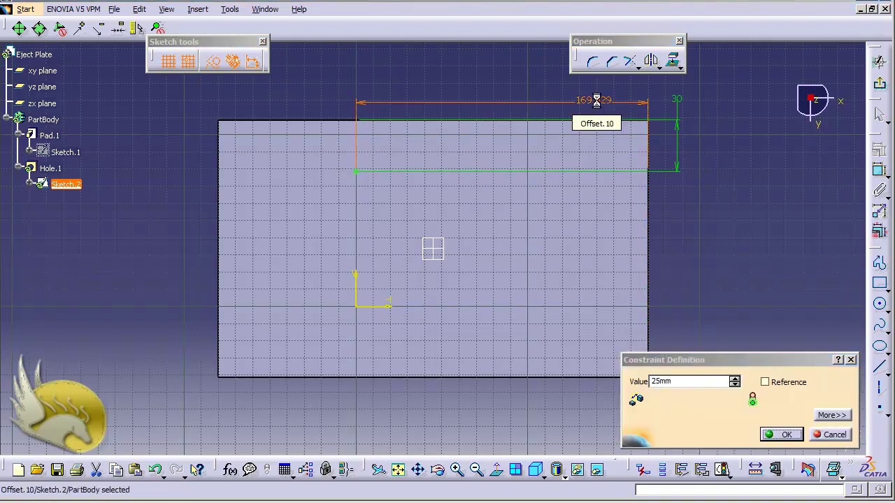
{"action": "key", "text": "Return"}
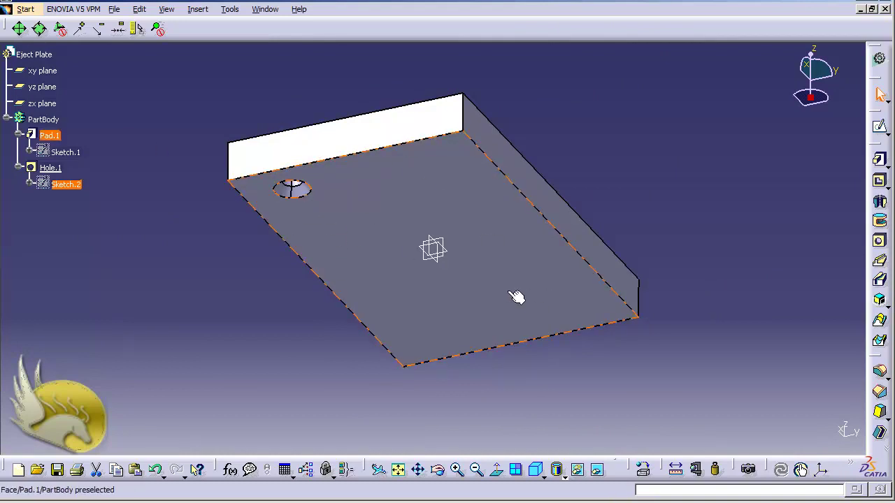
Step: Start a rectangular pattern of the countersunk hole with 3 instances spaced 45 mm along the plate's short bottom edge
{"action": "left_click", "coordinate": [198, 9]}
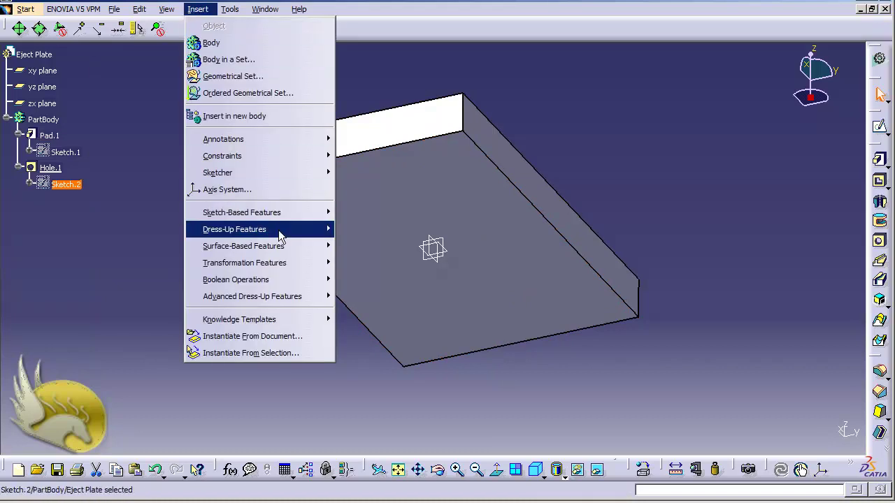
{"action": "mouse_move", "coordinate": [293, 262]}
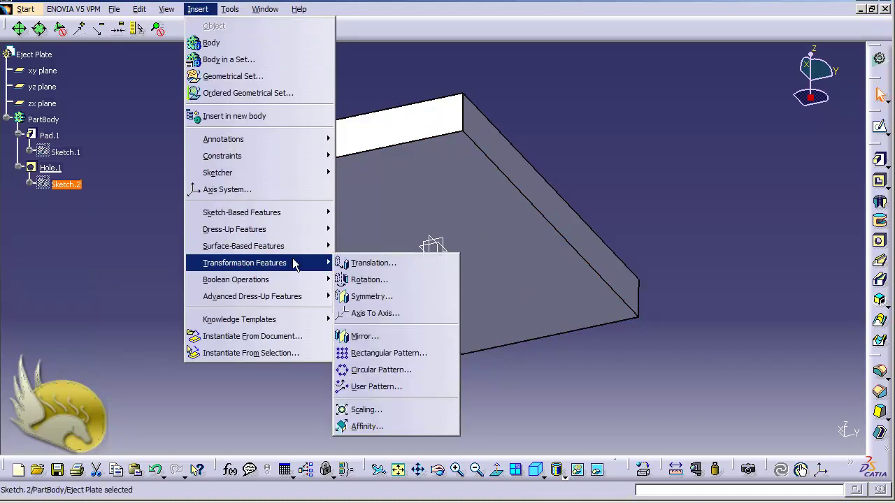
{"action": "left_click", "coordinate": [371, 354]}
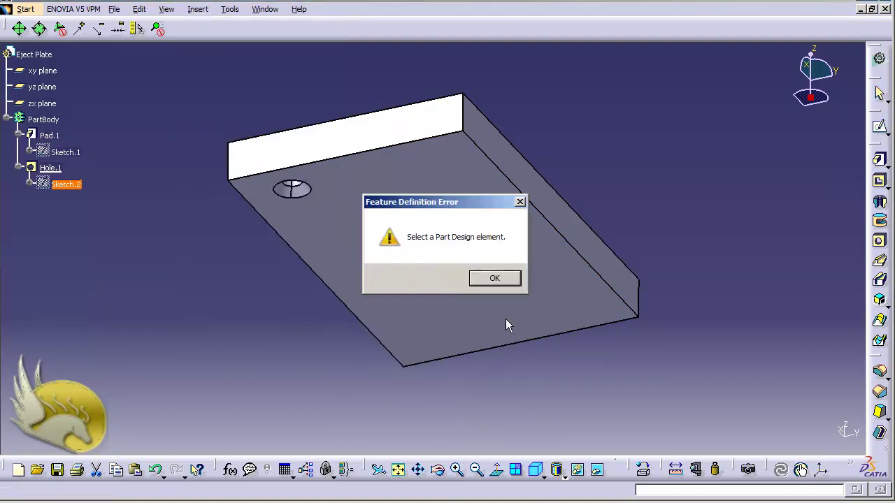
{"action": "left_click", "coordinate": [494, 279]}
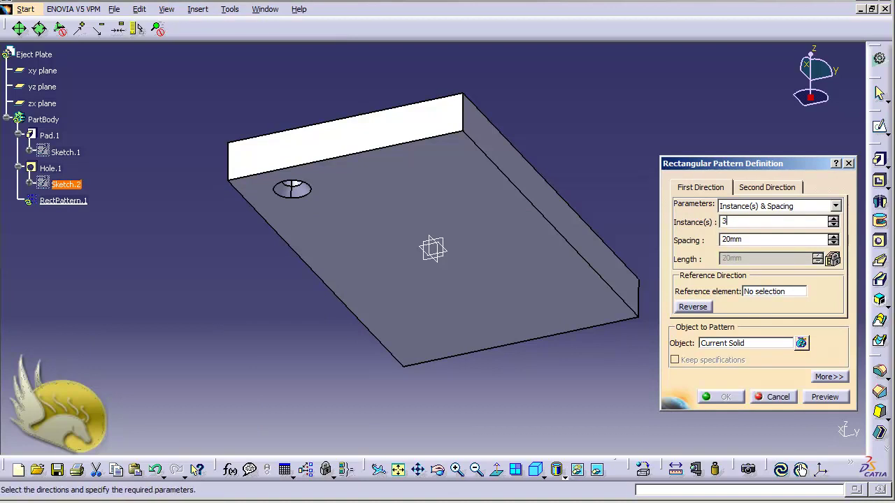
{"action": "double_click", "coordinate": [724, 241]}
{"action": "type", "text": "45"}
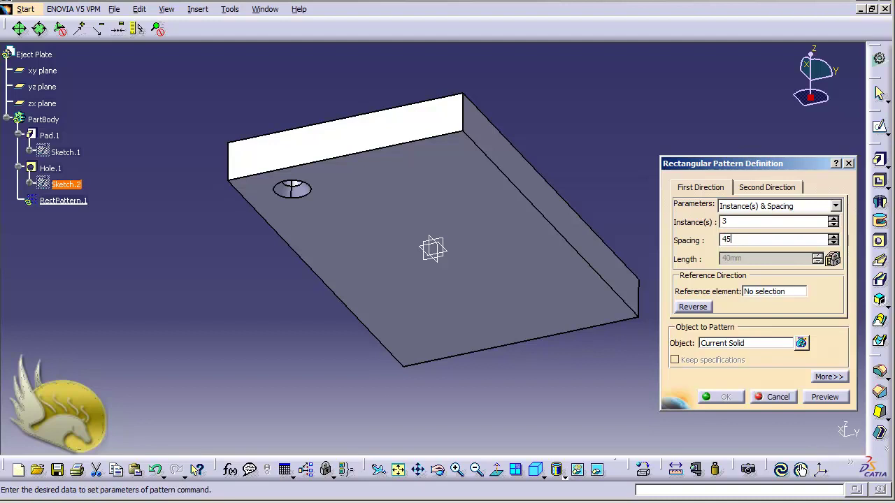
{"action": "key", "text": "Tab"}
{"action": "left_click", "coordinate": [758, 294]}
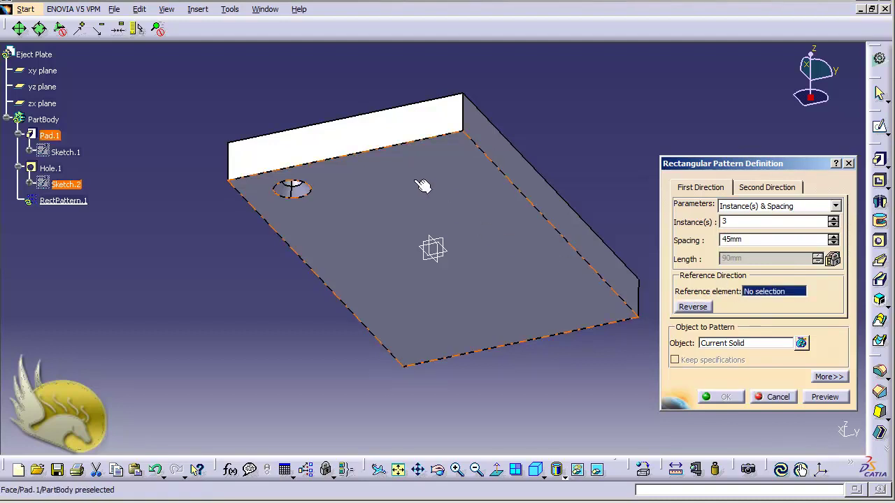
{"action": "left_click", "coordinate": [384, 154]}
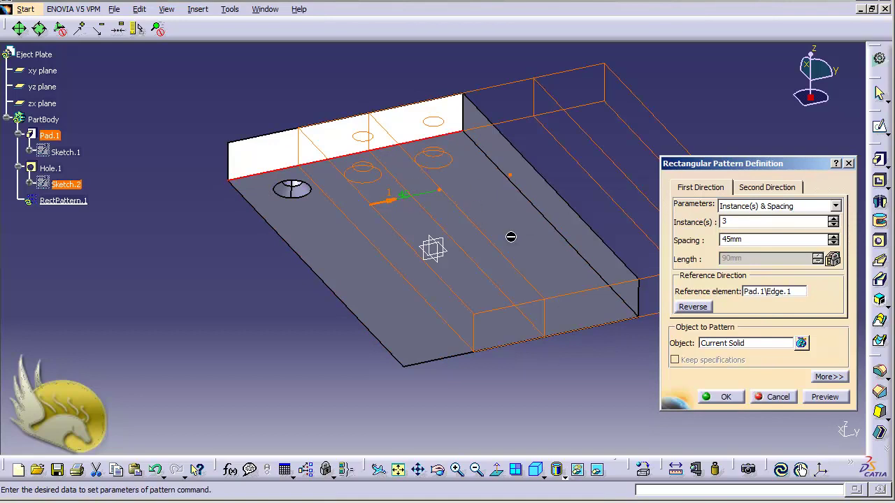
{"action": "left_click", "coordinate": [724, 344]}
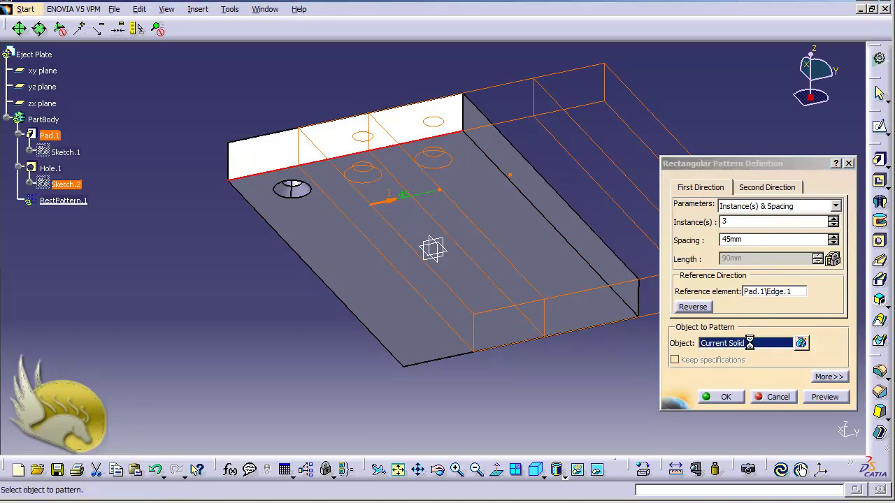
{"action": "left_click", "coordinate": [292, 189]}
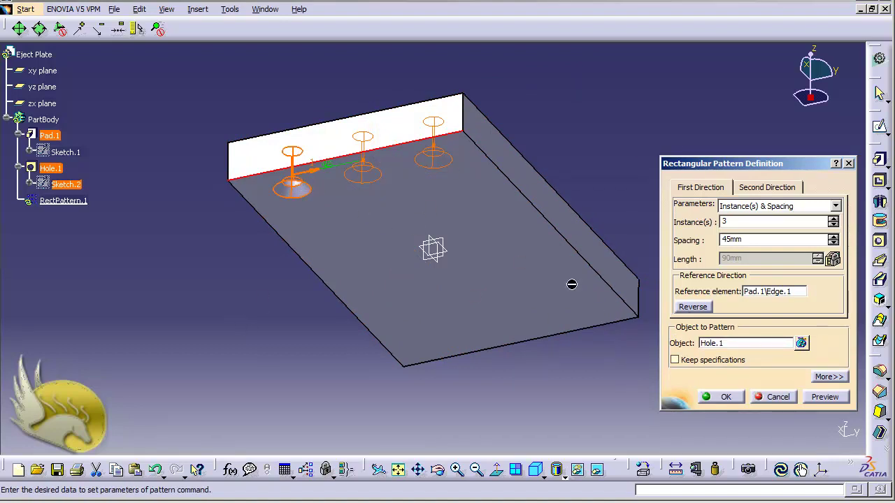
Step: Add a second pattern direction along the plate's long edge with 5 instances at 50 mm spacing and create the pattern
{"action": "left_click", "coordinate": [753, 189]}
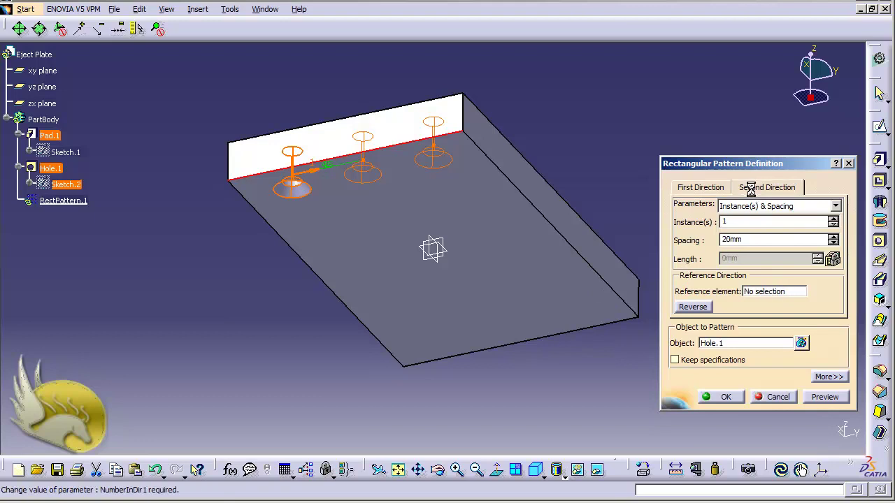
{"action": "double_click", "coordinate": [746, 221]}
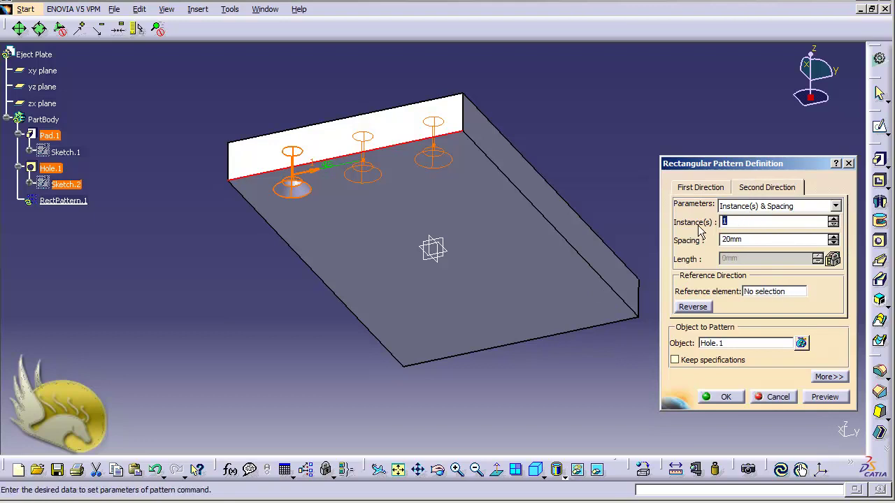
{"action": "key", "text": "Tab"}
{"action": "type", "text": "50"}
{"action": "left_click", "coordinate": [757, 293]}
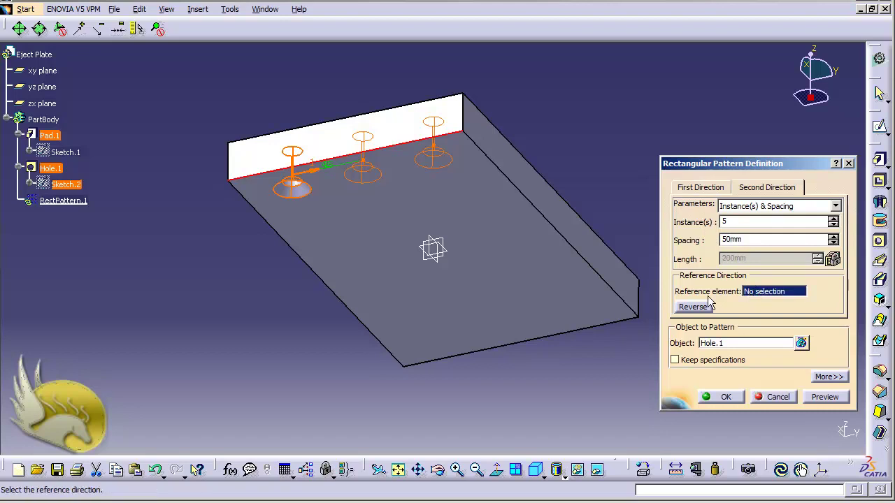
{"action": "left_click", "coordinate": [574, 251]}
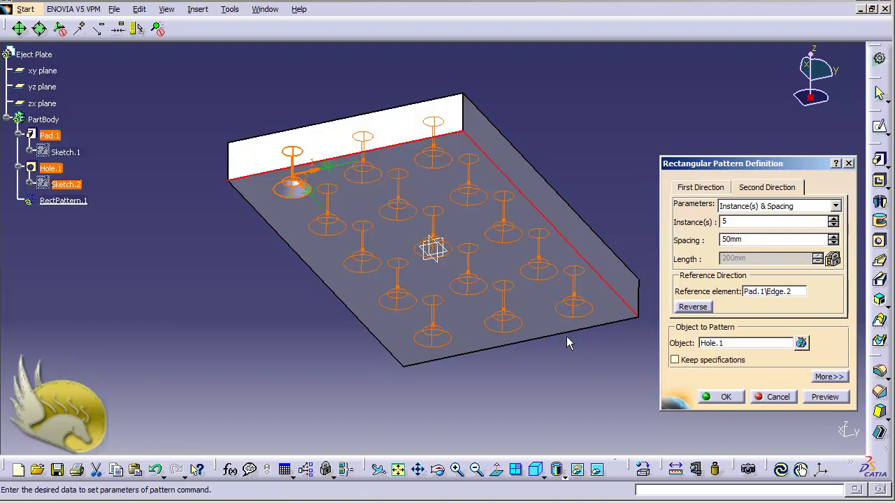
{"action": "left_click", "coordinate": [714, 397]}
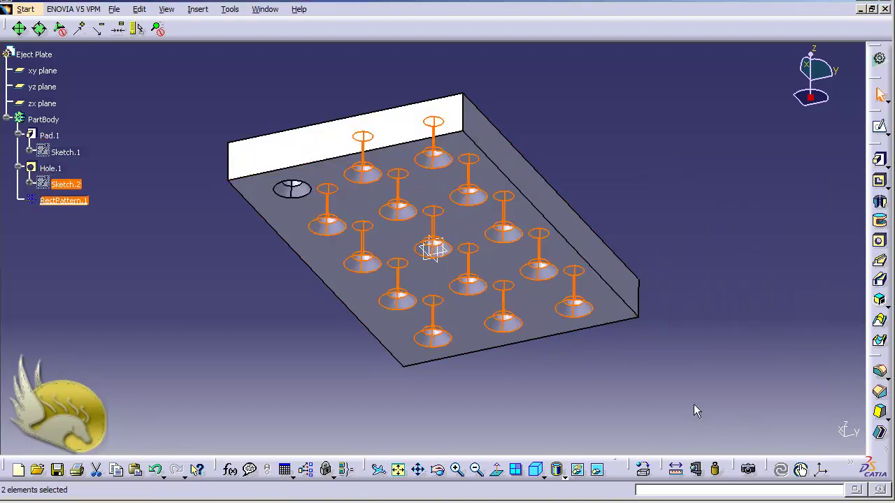
Step: Save the part as Eject Plate.CATPart in the Eject Plate folder and close the document
{"action": "key", "text": "ctrl+s"}
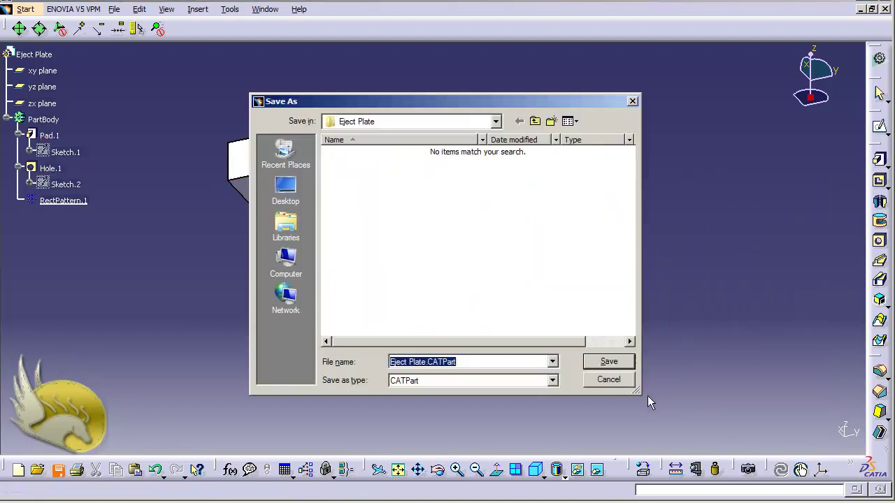
{"action": "left_click", "coordinate": [609, 363]}
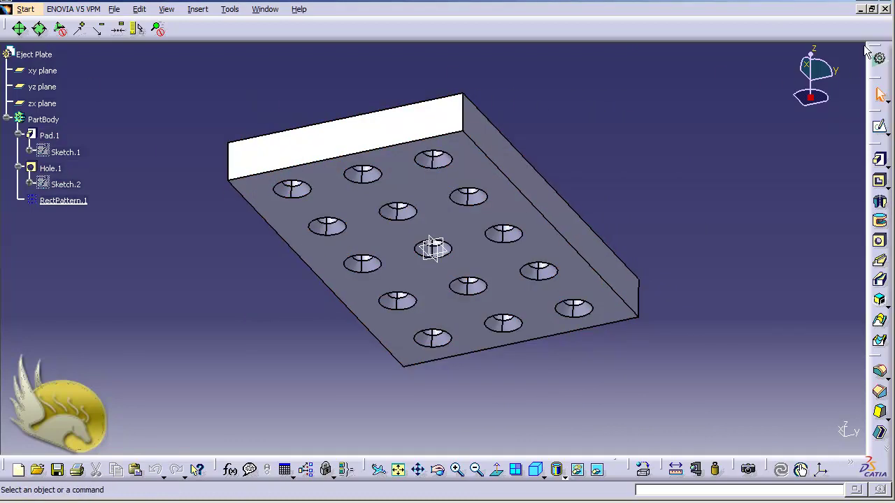
{"action": "left_click", "coordinate": [886, 9]}
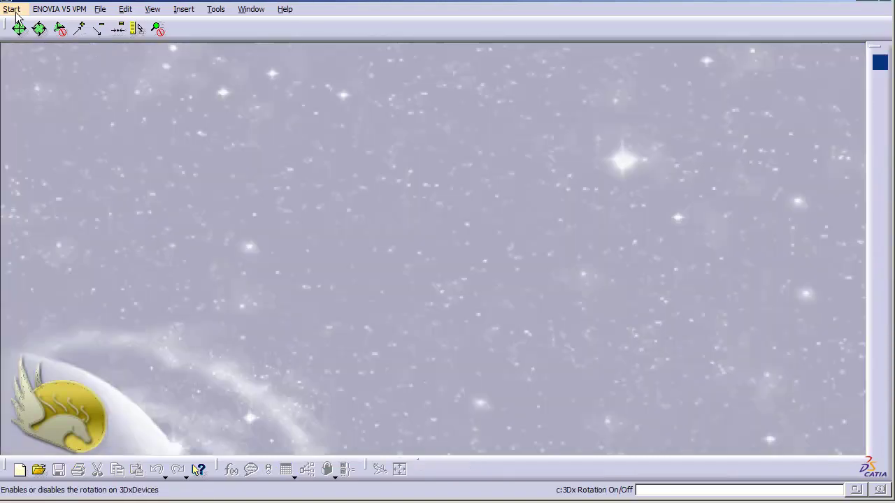
Step: Create a new Part Design part named Eject Pin
{"action": "left_click", "coordinate": [13, 9]}
{"action": "mouse_move", "coordinate": [100, 42]}
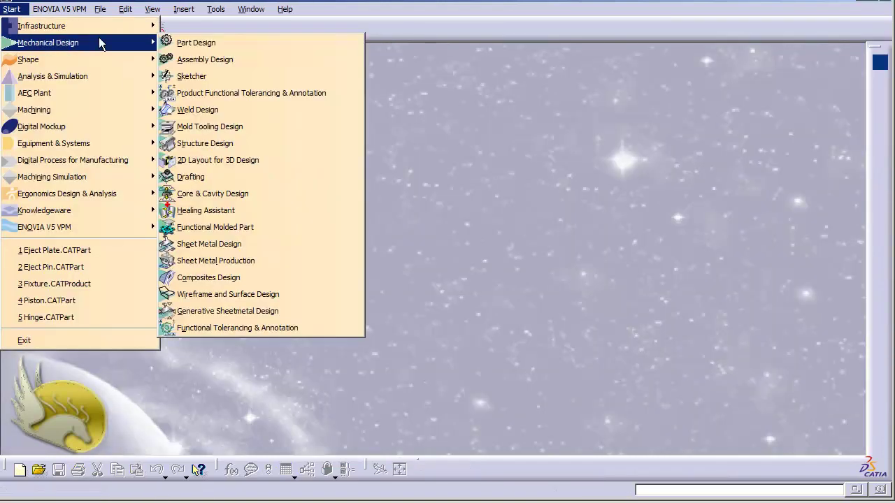
{"action": "left_click", "coordinate": [188, 41]}
{"action": "type", "text": "Eject Pin"}
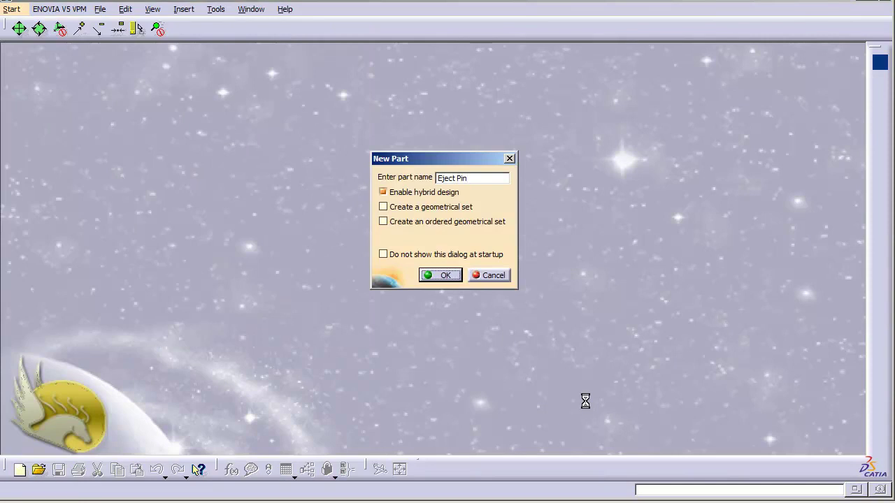
{"action": "key", "text": "Return"}
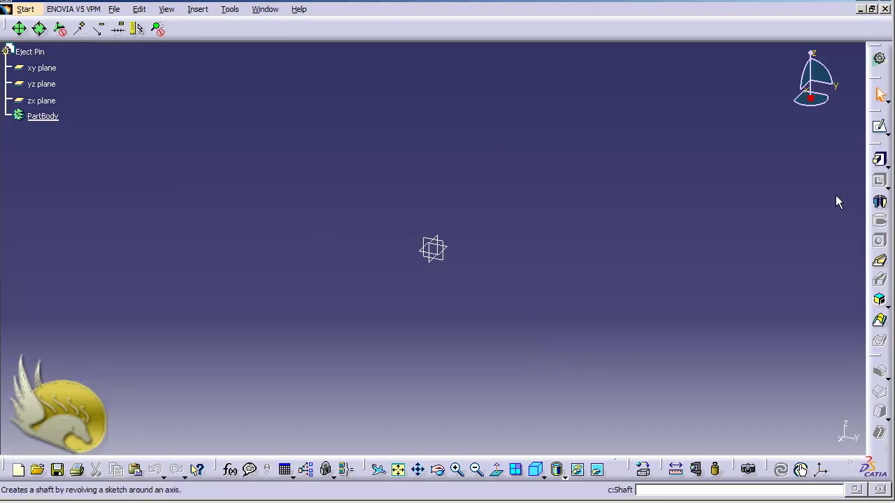
Step: On the zx plane, sketch a closed pin half-profile about 10 mm wide and 100 mm tall, flaring to about 20 mm at the base
{"action": "left_click", "coordinate": [60, 104]}
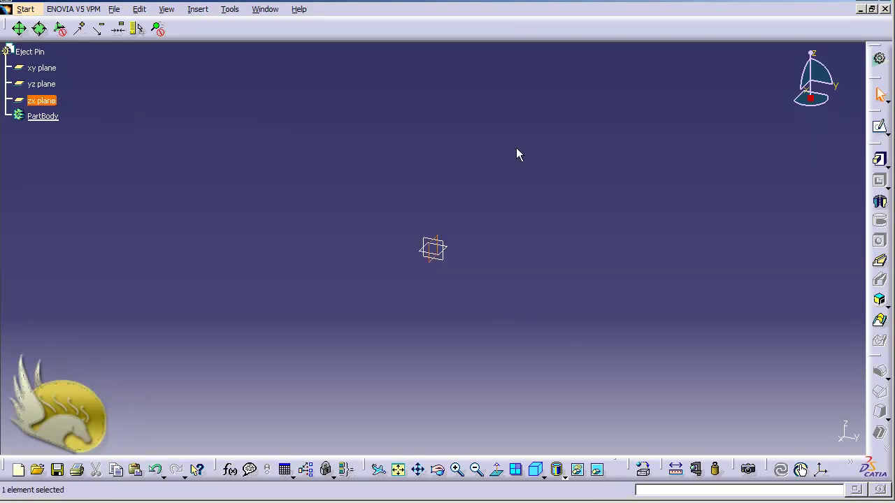
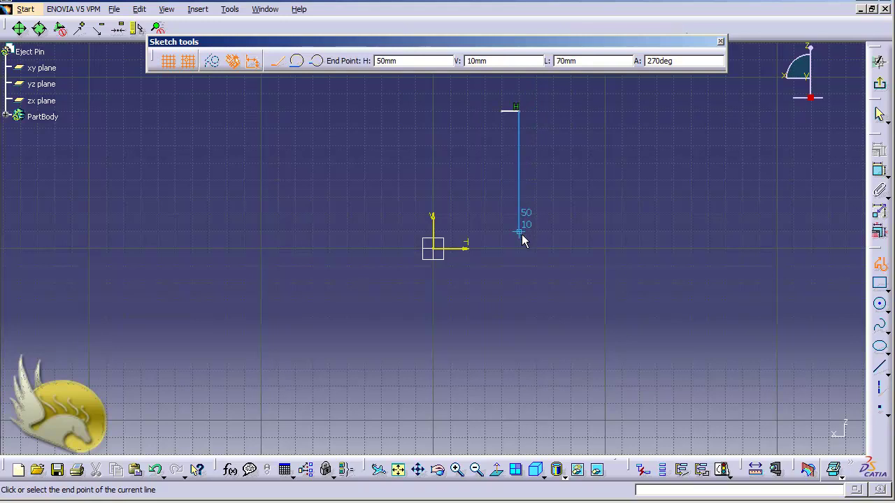
{"action": "left_click", "coordinate": [524, 267]}
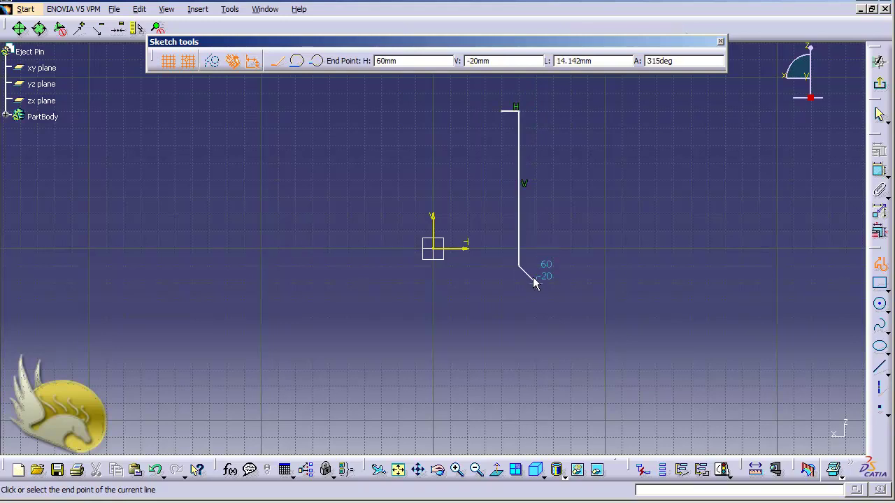
{"action": "left_click", "coordinate": [536, 282]}
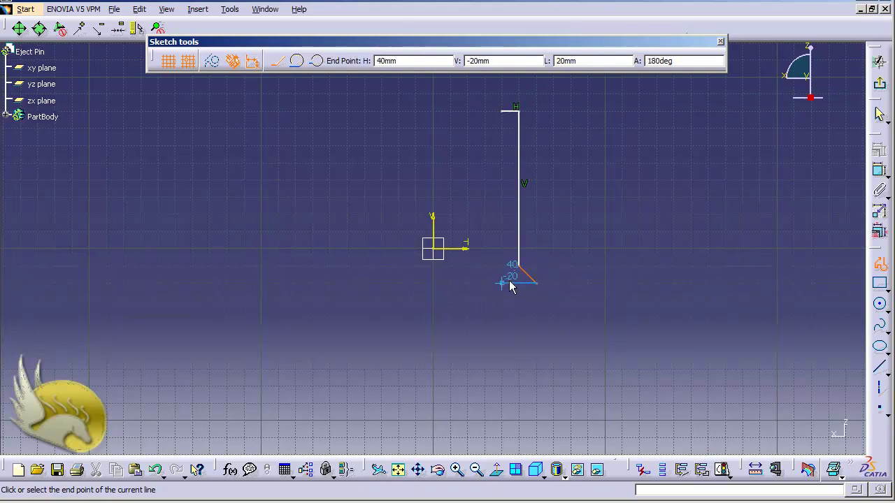
{"action": "left_click", "coordinate": [504, 282]}
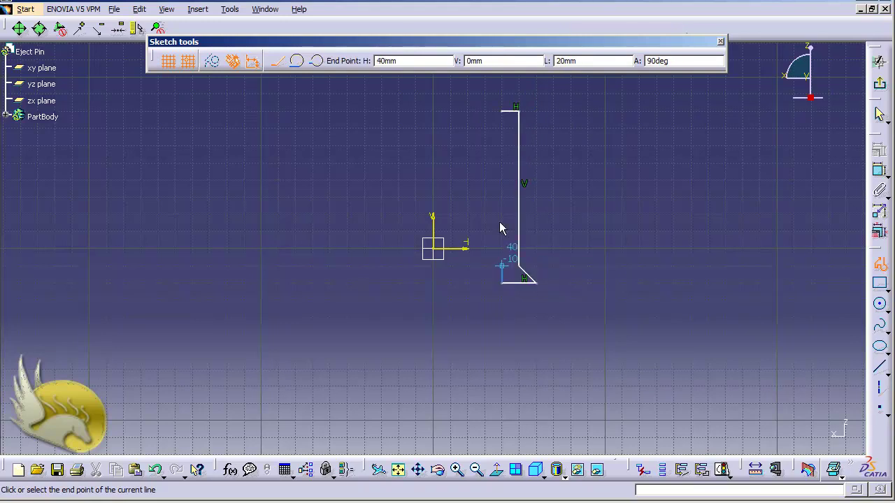
{"action": "left_click", "coordinate": [503, 111]}
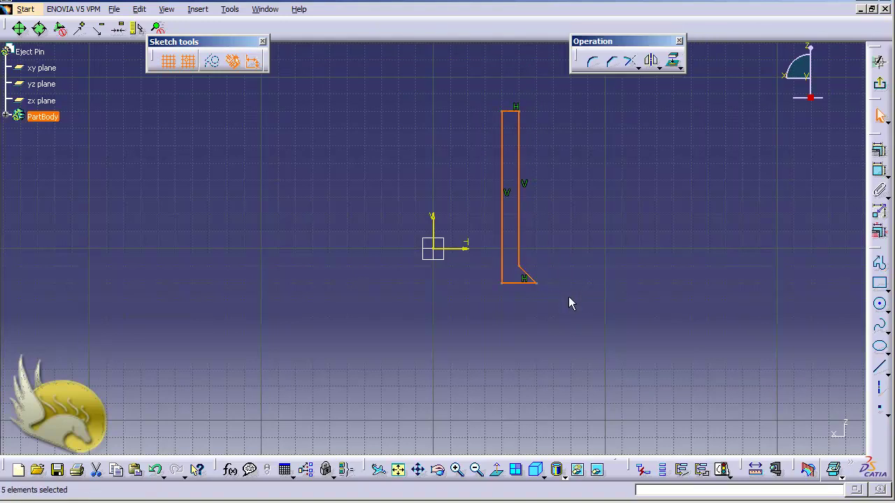
{"action": "left_click", "coordinate": [566, 297]}
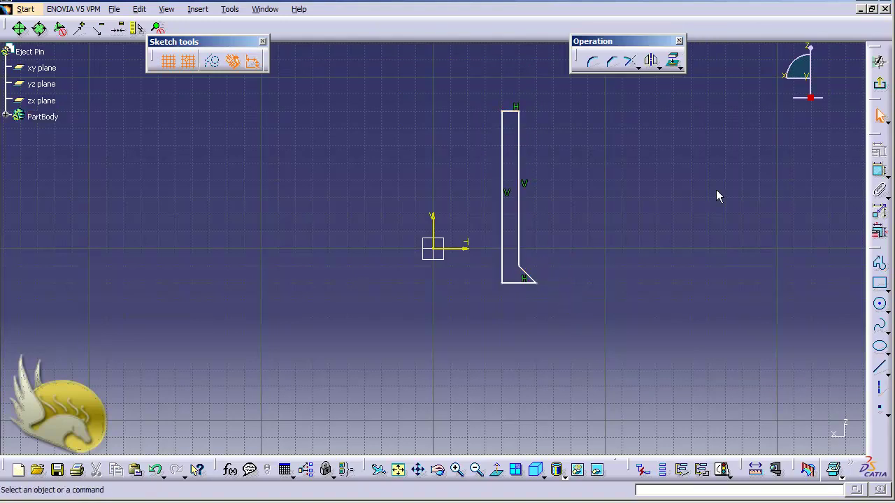
Step: Add an angle constraint between the profile's slanted line and its bottom edge
{"action": "left_click", "coordinate": [878, 170]}
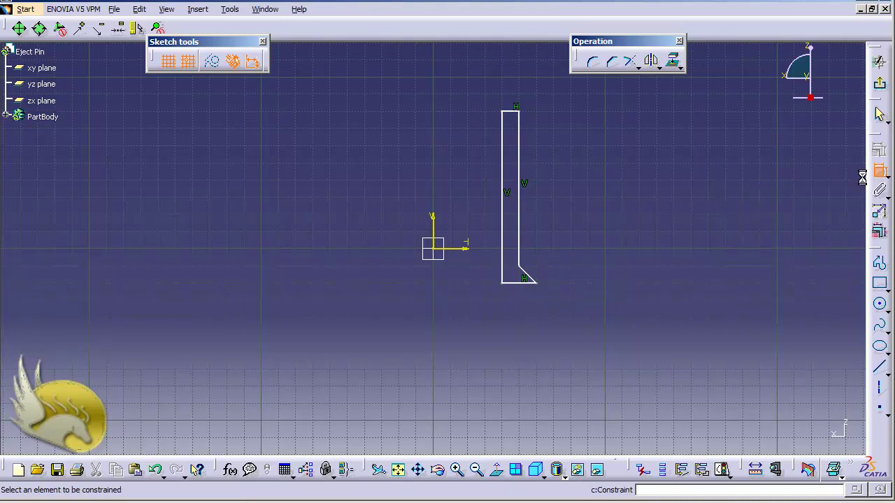
{"action": "left_click", "coordinate": [528, 278]}
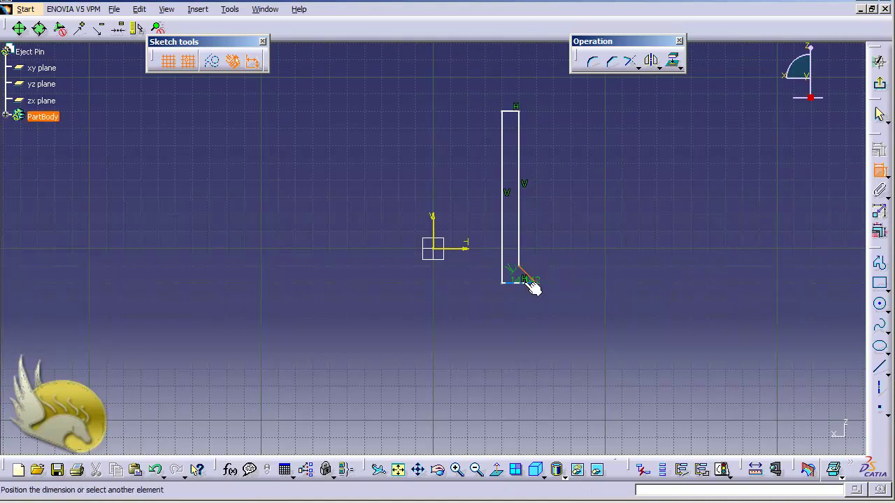
{"action": "left_click", "coordinate": [518, 279]}
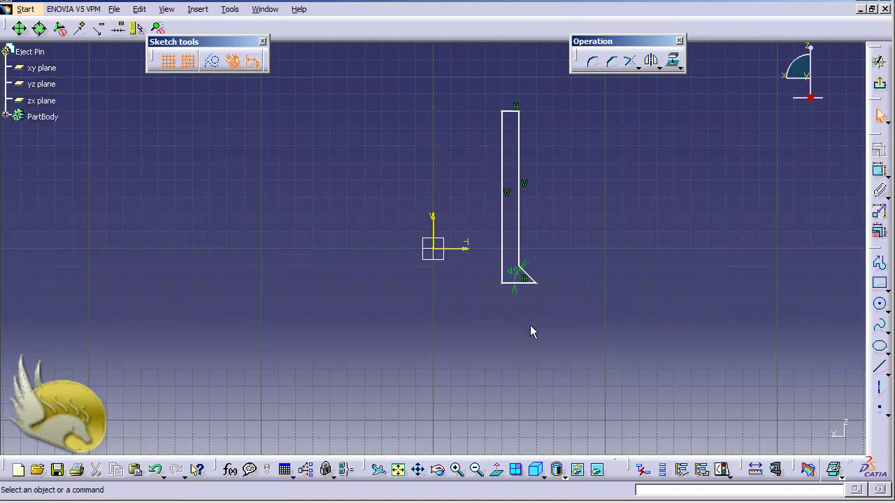
Step: Dimension the slanted line's vertical height from its upper endpoint to the bottom edge and set it to 5 mm
{"action": "left_click", "coordinate": [879, 170]}
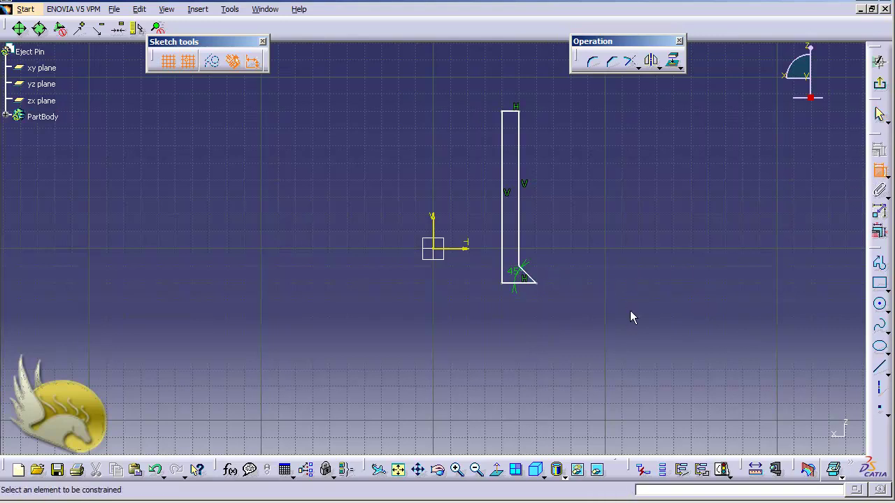
{"action": "key", "text": "ctrl+Page_Up"}
{"action": "key", "text": "ctrl+Page_Up"}
{"action": "key", "text": "ctrl+Page_Up"}
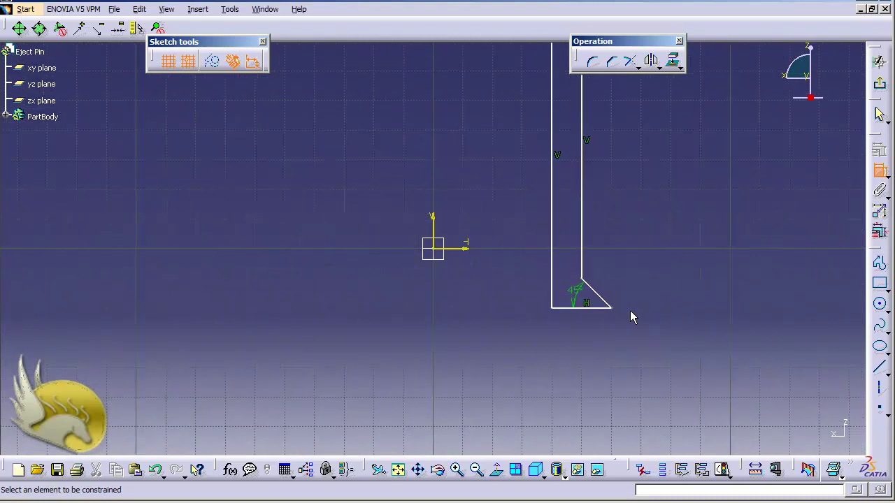
{"action": "left_click", "coordinate": [582, 280]}
{"action": "left_click", "coordinate": [591, 308]}
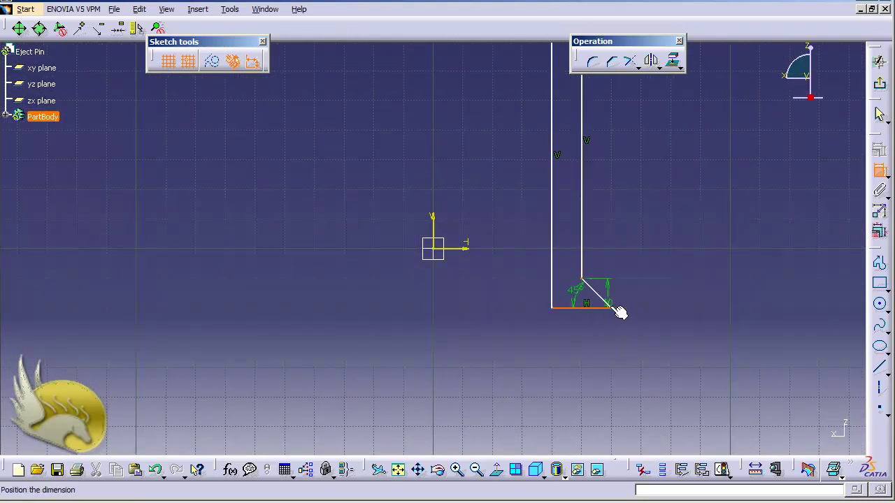
{"action": "left_click", "coordinate": [652, 305]}
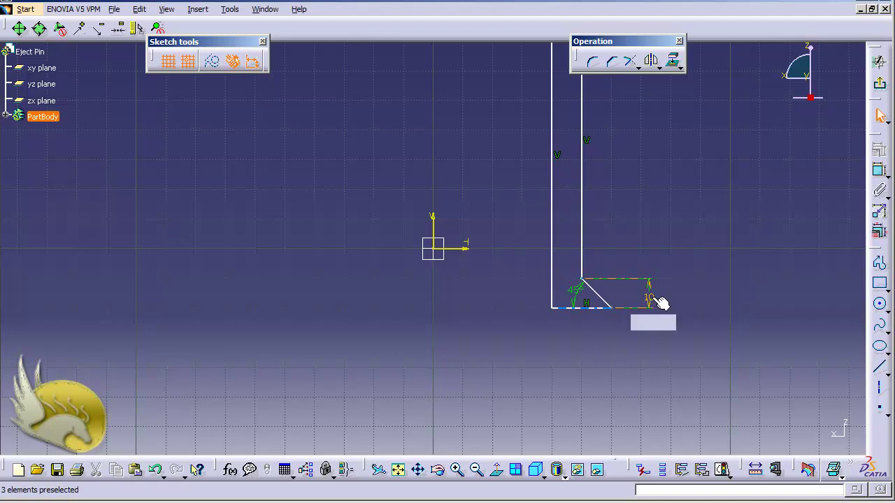
{"action": "double_click", "coordinate": [650, 302]}
{"action": "type", "text": "5"}
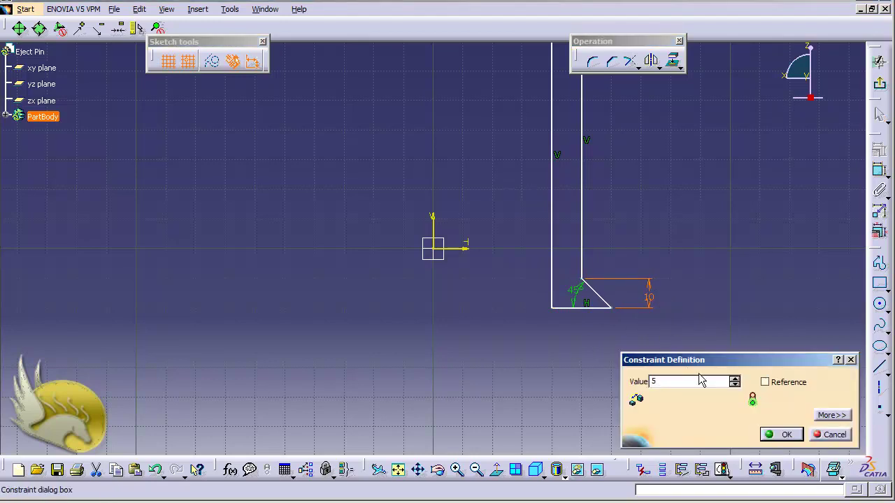
{"action": "left_click", "coordinate": [780, 437]}
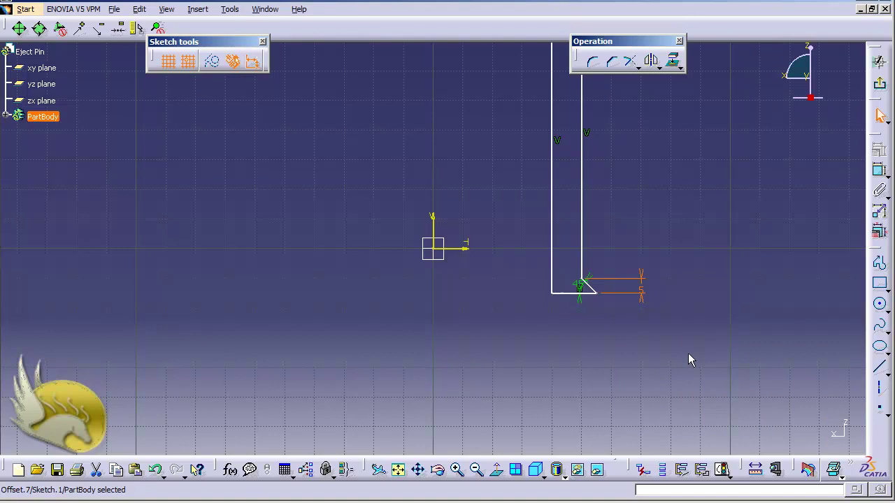
{"action": "left_click", "coordinate": [728, 221]}
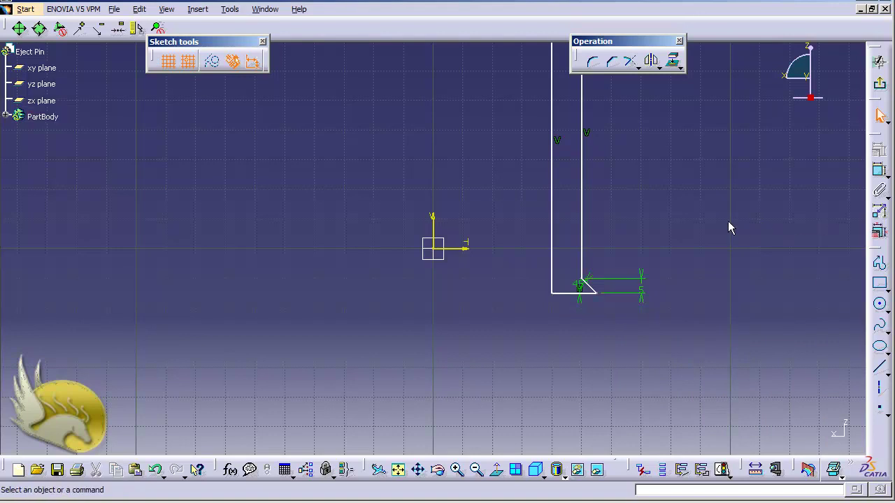
Step: Dimension the profile's short top edge and set its length to 6 mm
{"action": "key", "text": "Up"}
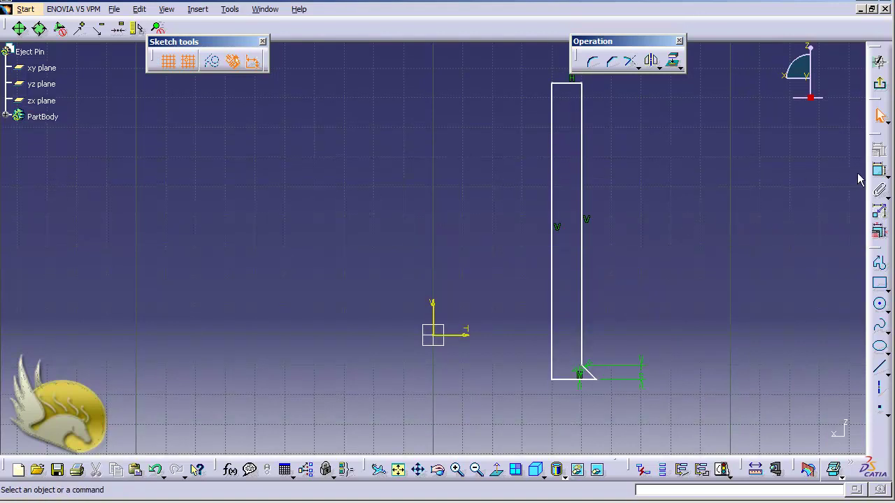
{"action": "left_click", "coordinate": [880, 170]}
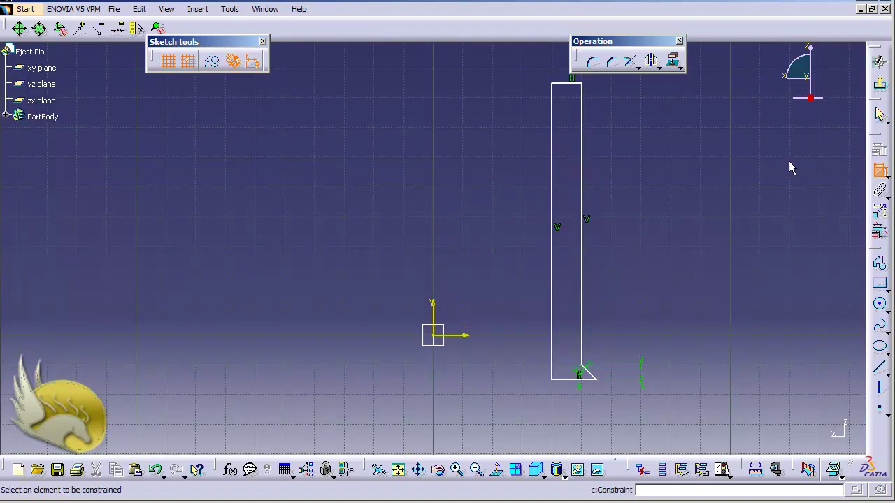
{"action": "left_click", "coordinate": [566, 84]}
{"action": "left_click", "coordinate": [558, 77]}
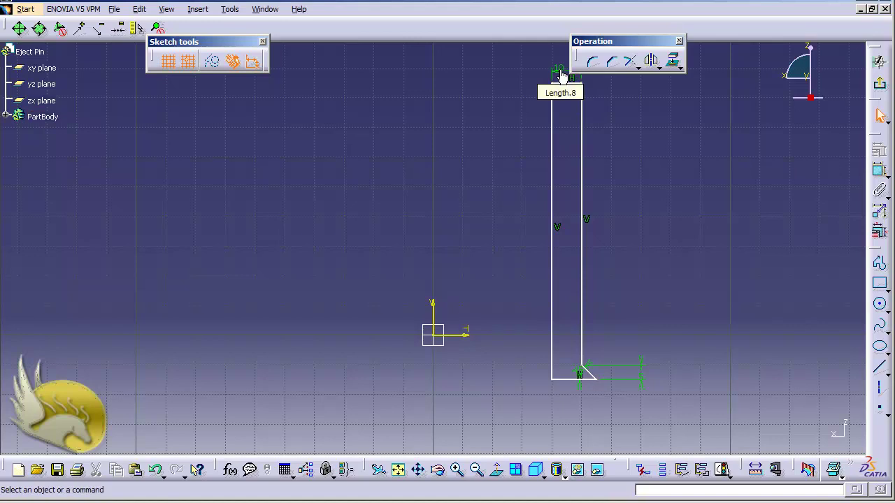
{"action": "double_click", "coordinate": [558, 70]}
{"action": "type", "text": "6"}
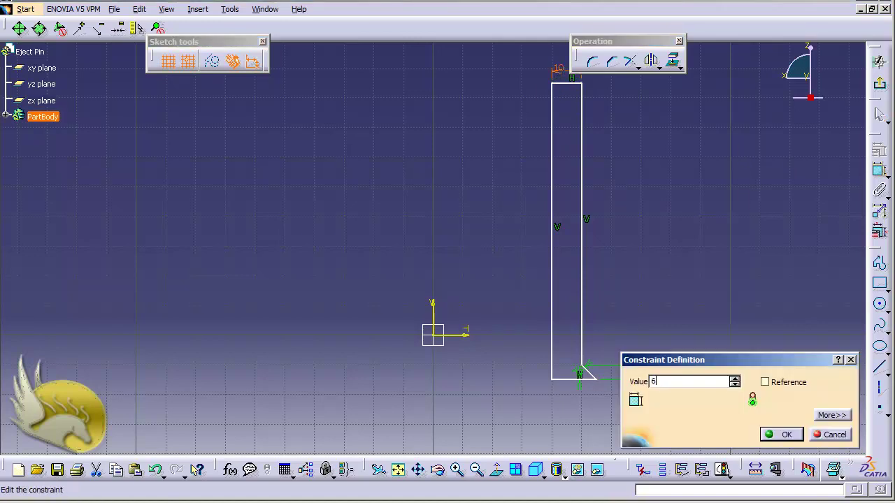
{"action": "left_click", "coordinate": [778, 434]}
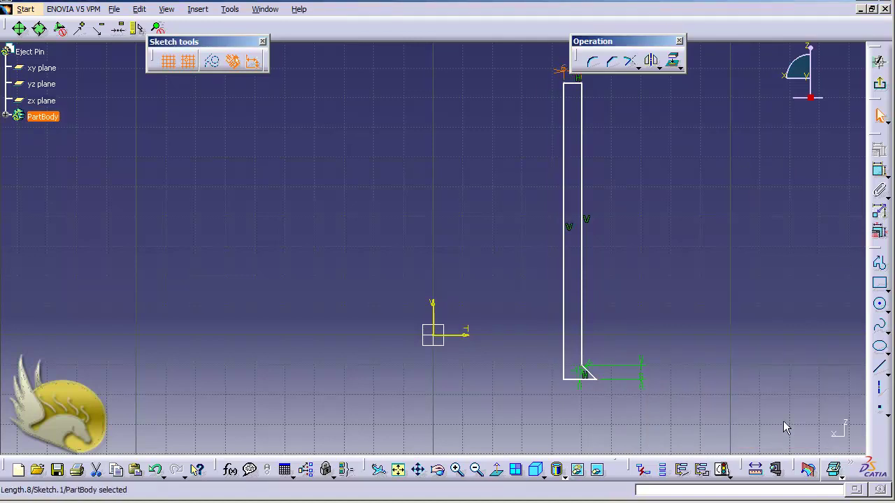
Step: Dimension the profile's left vertical edge and set its length to 80 mm
{"action": "left_click", "coordinate": [880, 170]}
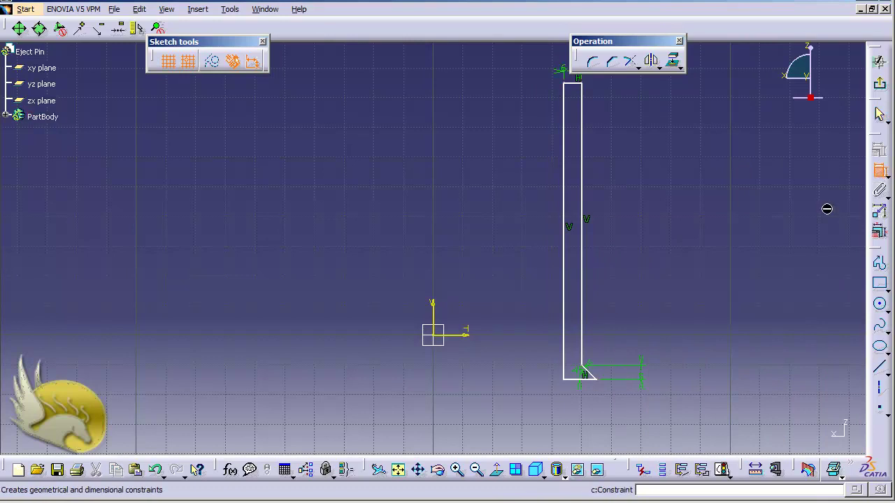
{"action": "left_click", "coordinate": [565, 252]}
{"action": "left_click", "coordinate": [552, 251]}
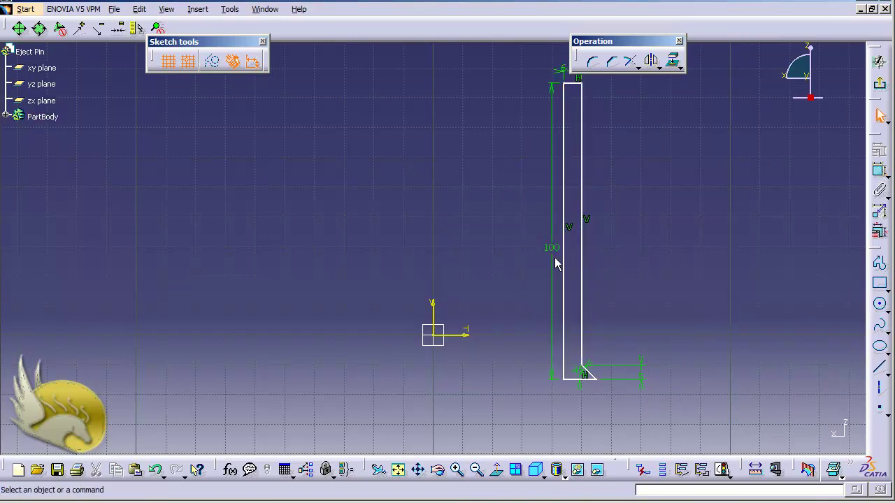
{"action": "double_click", "coordinate": [553, 256]}
{"action": "type", "text": "80"}
{"action": "key", "text": "Return"}
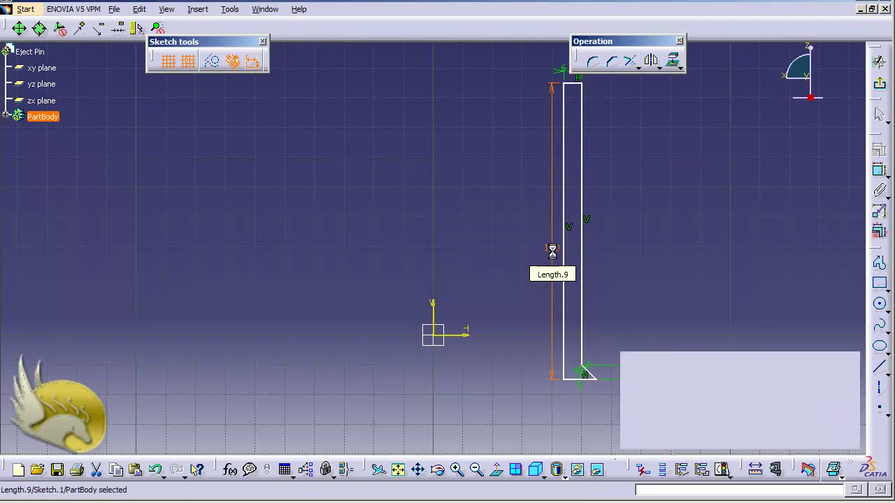
Step: Make the profile's bottom-left corner coincident with the sketch origin
{"action": "left_click", "coordinate": [434, 335]}
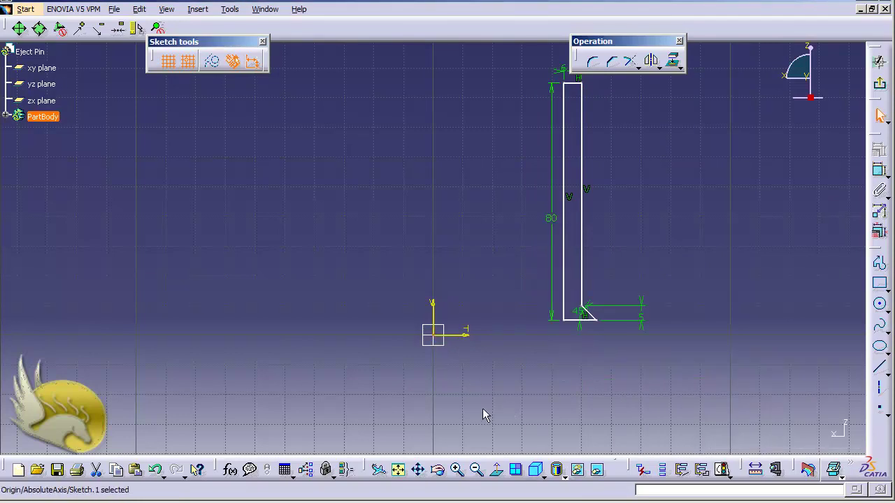
{"action": "left_click", "coordinate": [572, 326], "text": "ctrl"}
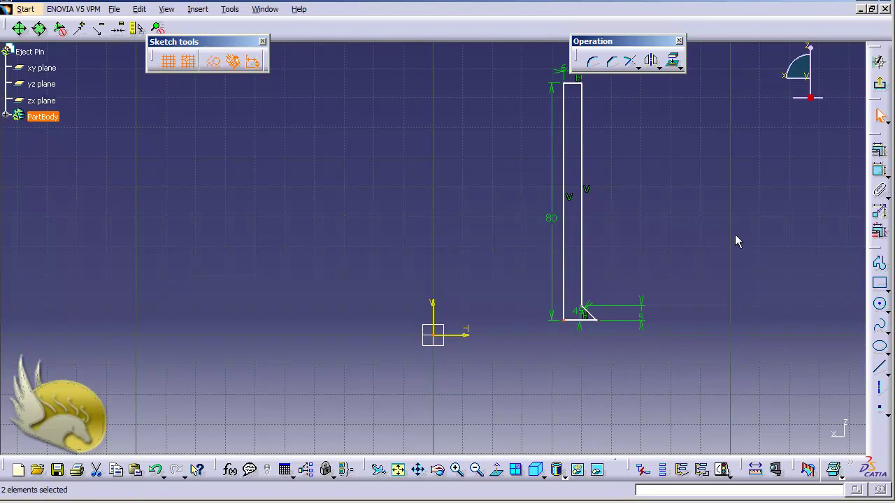
{"action": "left_click", "coordinate": [877, 150]}
{"action": "left_click", "coordinate": [760, 183]}
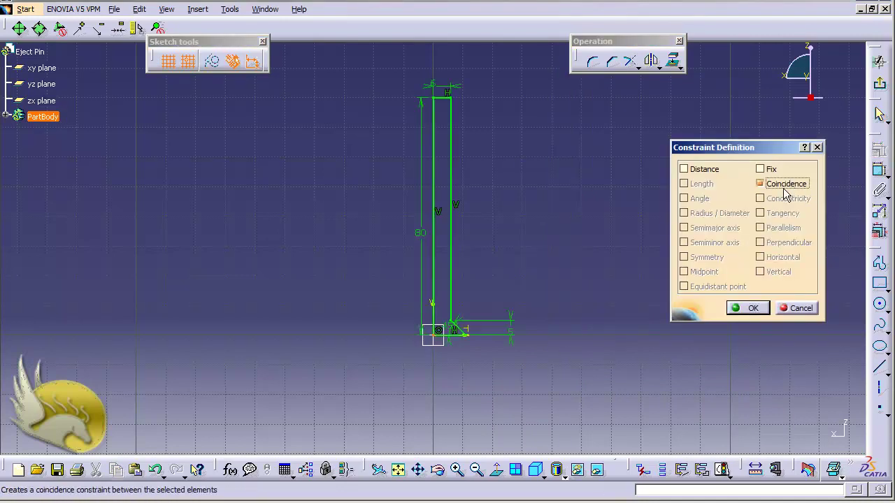
{"action": "left_click", "coordinate": [749, 308]}
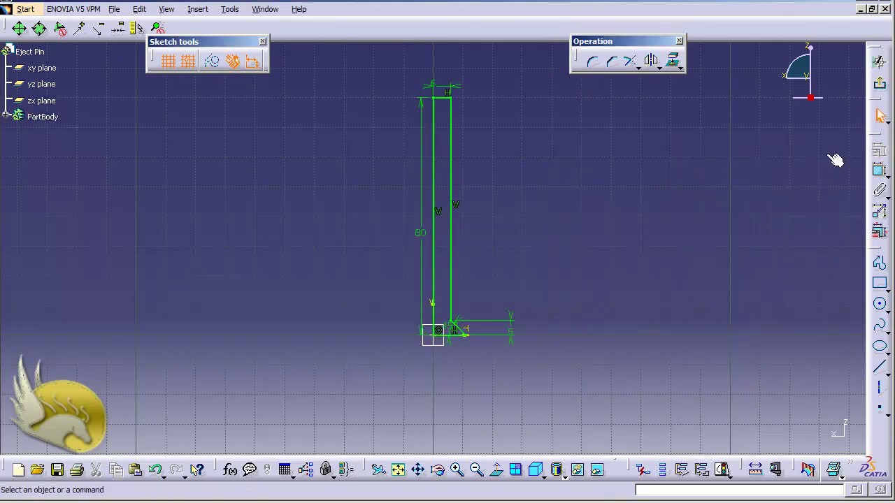
Step: Exit the sketch and revolve the pin profile 360° with the Shaft feature about its long 80 mm edge
{"action": "left_click", "coordinate": [879, 84]}
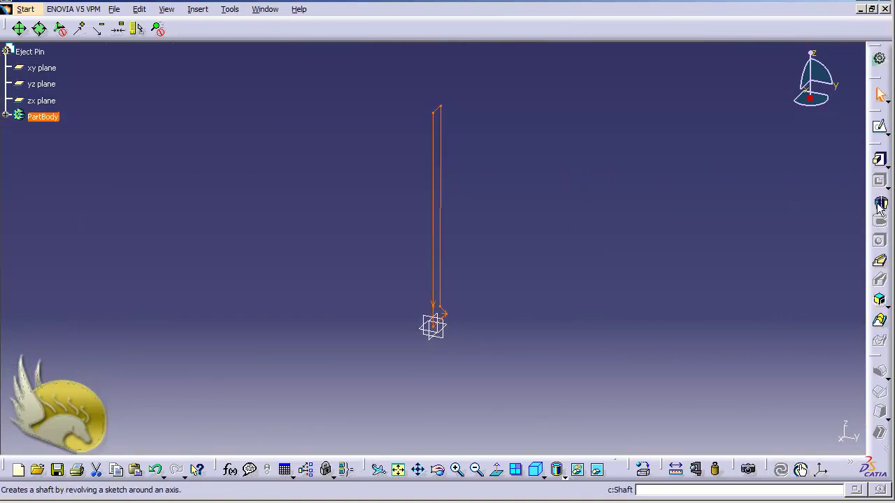
{"action": "left_click", "coordinate": [199, 9]}
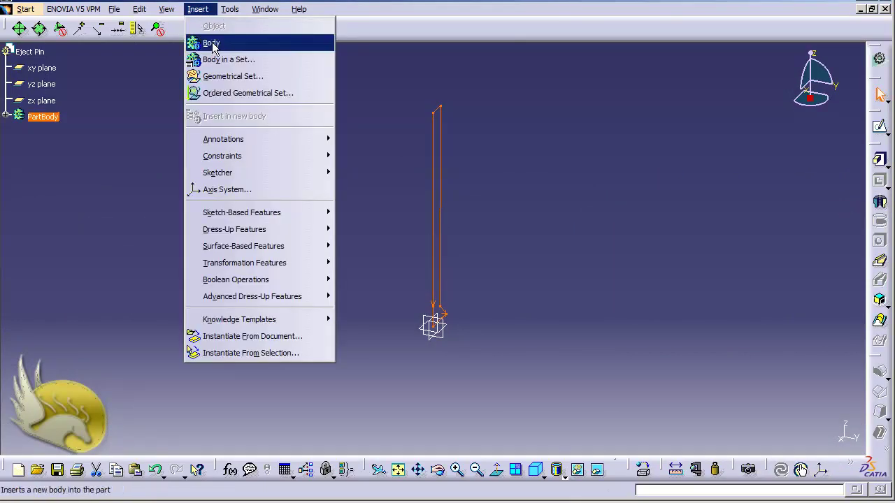
{"action": "mouse_move", "coordinate": [315, 213]}
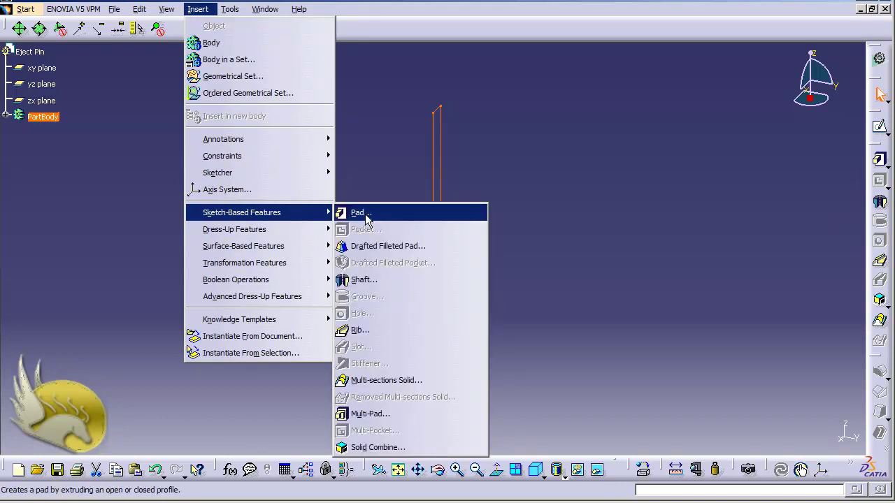
{"action": "left_click", "coordinate": [365, 280]}
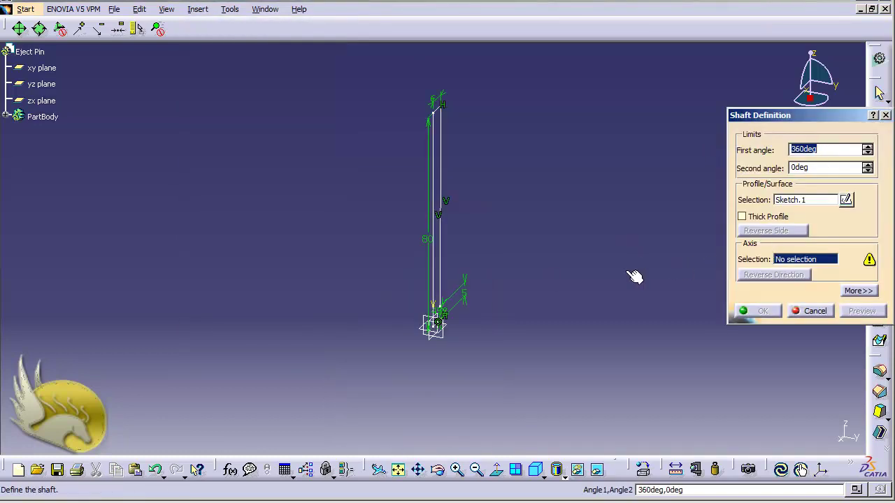
{"action": "left_click", "coordinate": [442, 278]}
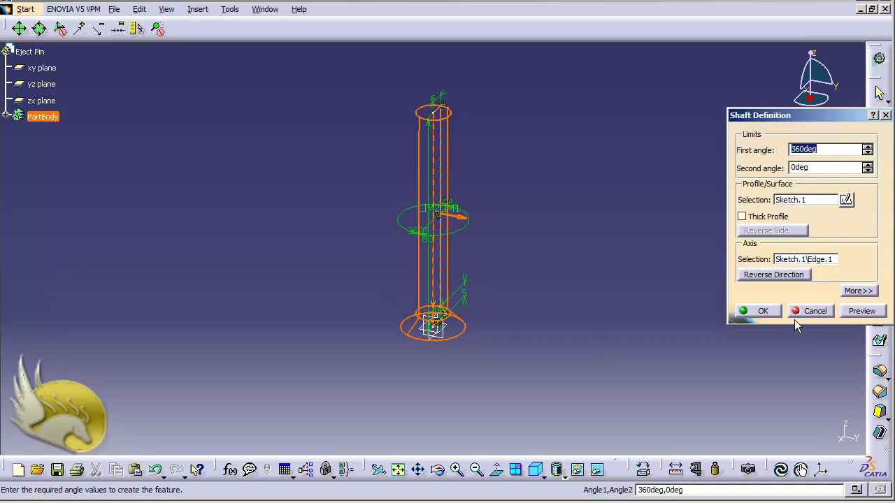
{"action": "left_click", "coordinate": [761, 311]}
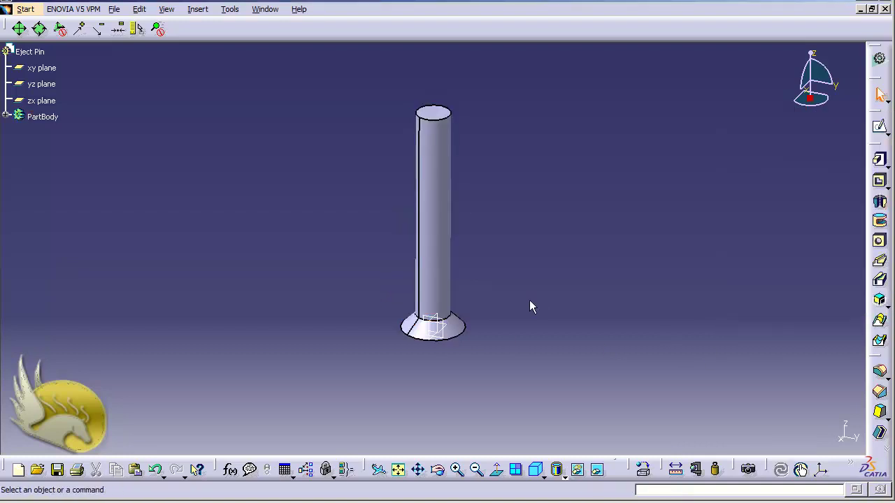
Step: Save the part as Eject Pin.CATPart in the Eject Plate folder and close it
{"action": "key", "text": "ctrl+s"}
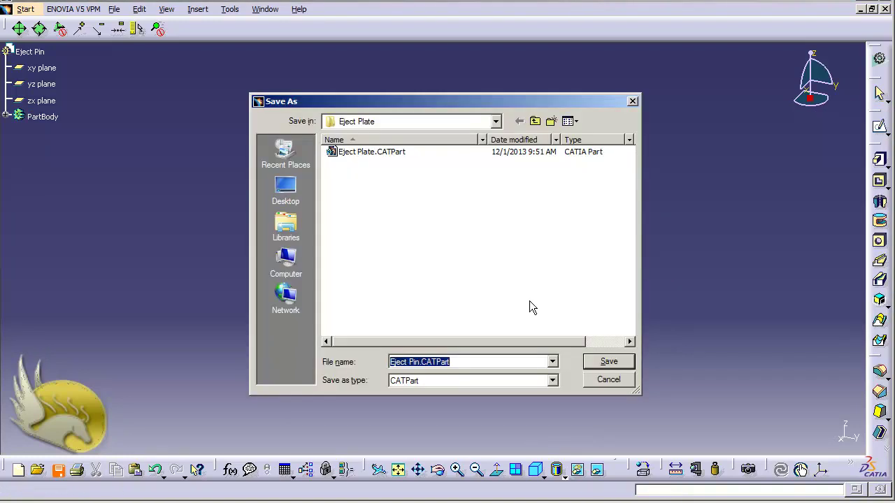
{"action": "key", "text": "Return"}
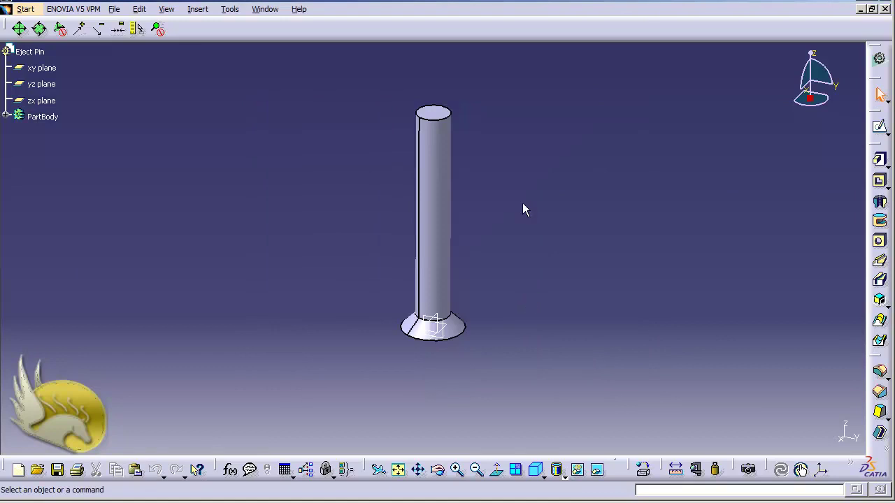
{"action": "left_click", "coordinate": [886, 9]}
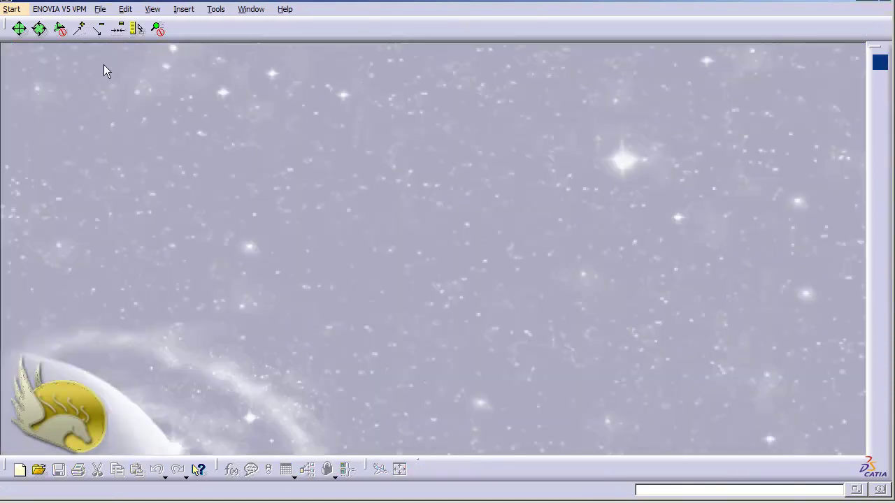
Step: Create a new assembly product and insert the existing components Eject Pin.CATPart and Eject Plate.CATPart into it
{"action": "left_click", "coordinate": [11, 10]}
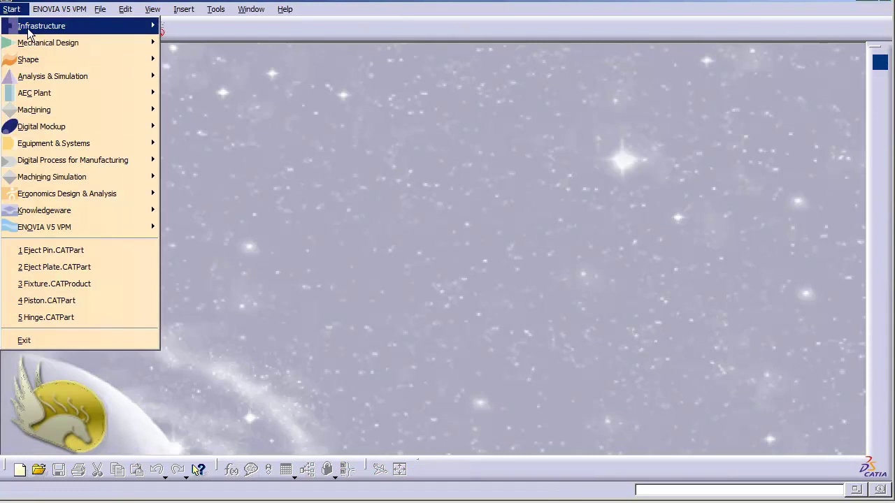
{"action": "mouse_move", "coordinate": [67, 44]}
{"action": "left_click", "coordinate": [183, 59]}
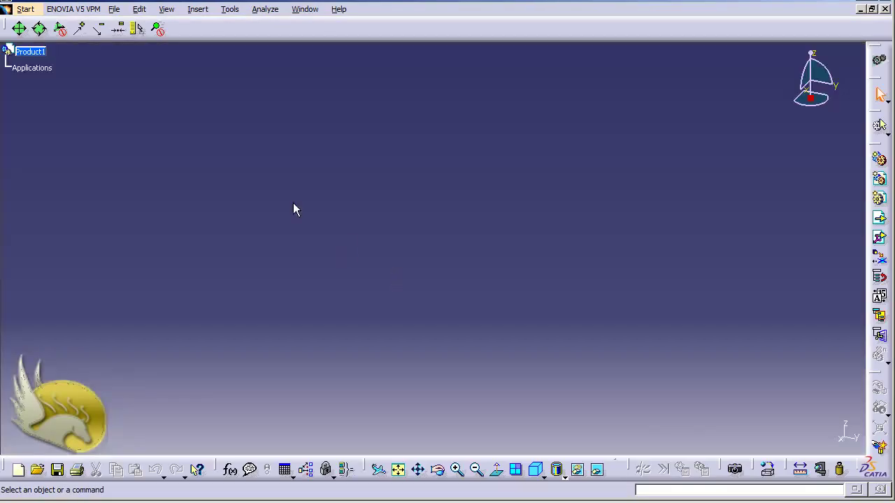
{"action": "left_click", "coordinate": [35, 53]}
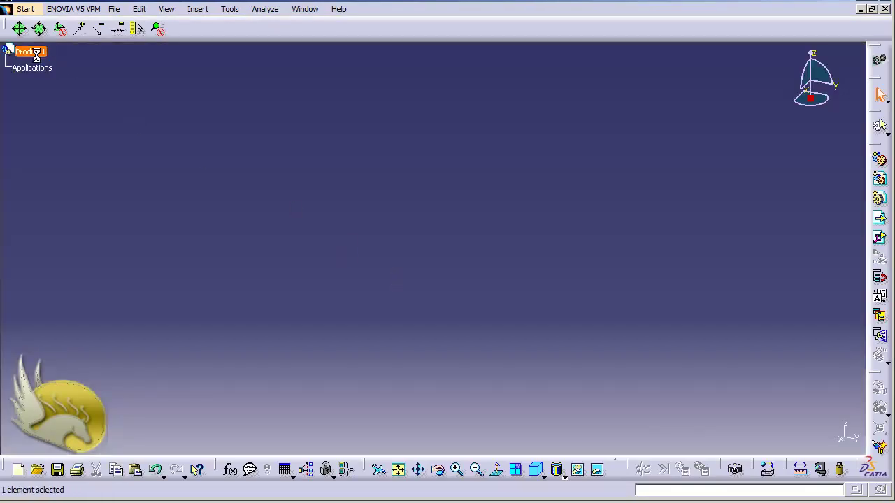
{"action": "left_click", "coordinate": [197, 9]}
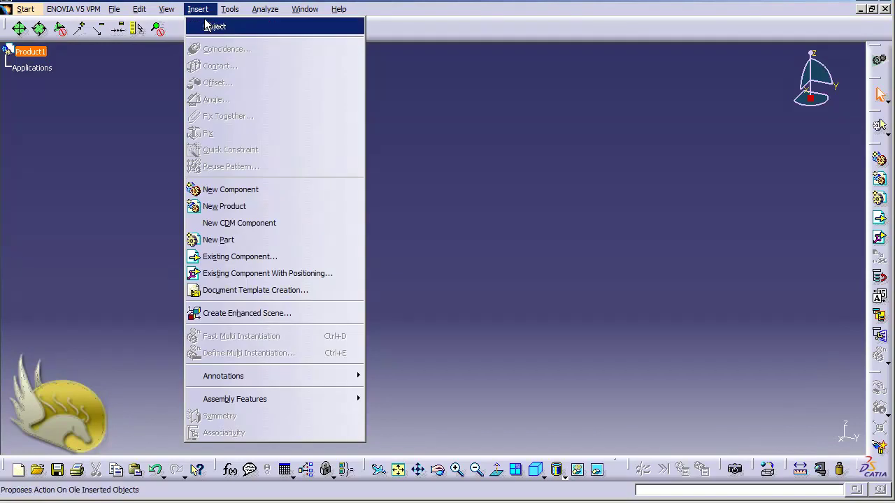
{"action": "left_click", "coordinate": [257, 258]}
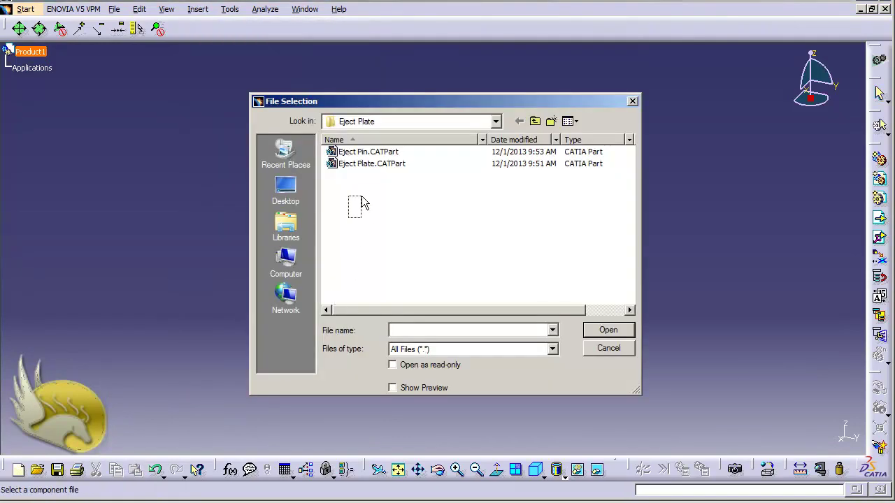
{"action": "left_click_drag", "start_coordinate": [362, 198], "coordinate": [396, 153]}
{"action": "left_click", "coordinate": [602, 332]}
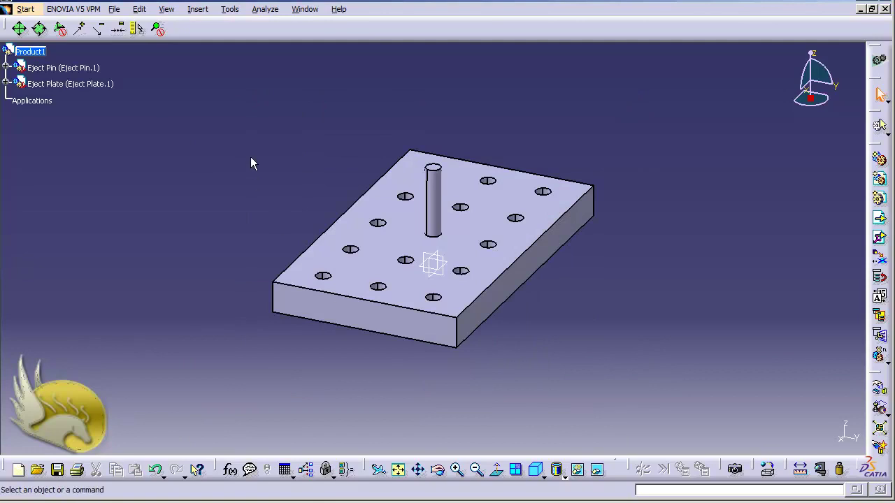
Step: Make the pin's axis coincident with the axis of the plate's far-right corner hole and update the assembly
{"action": "left_click", "coordinate": [198, 9]}
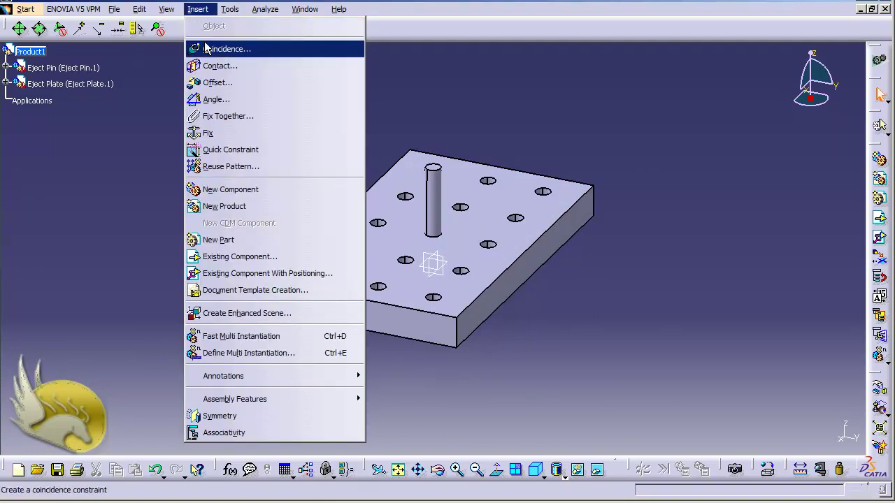
{"action": "left_click", "coordinate": [214, 48]}
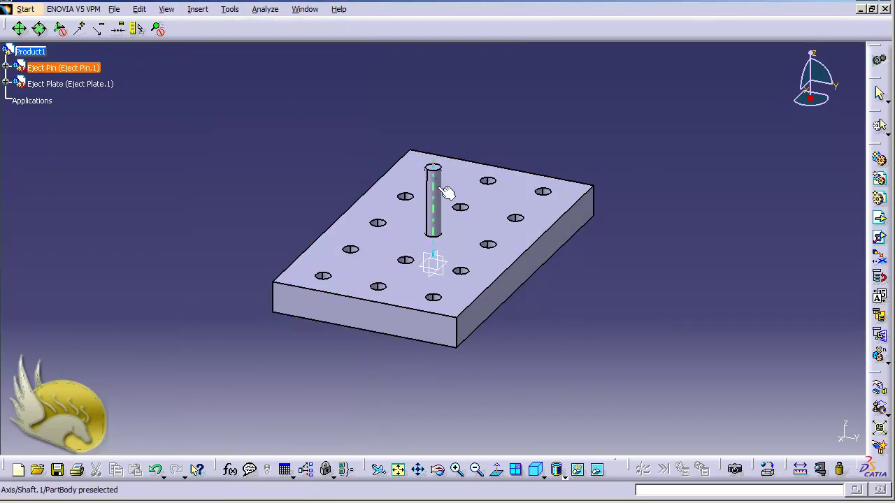
{"action": "left_click", "coordinate": [445, 193]}
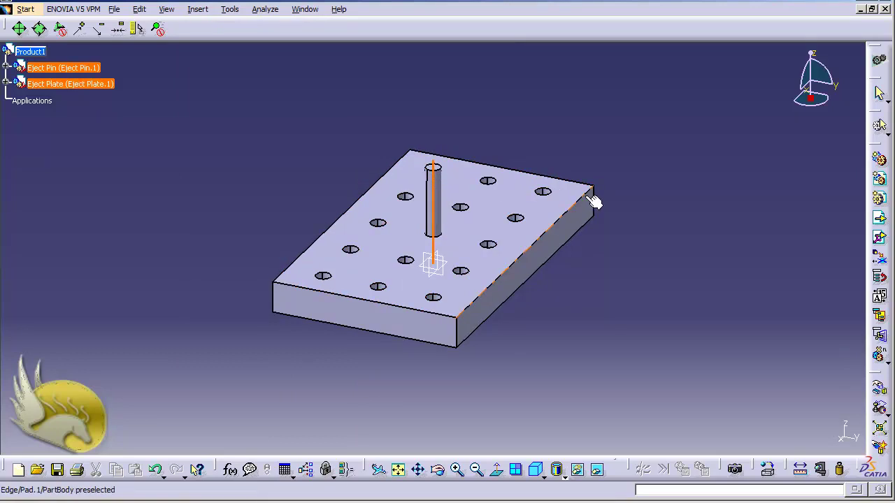
{"action": "scroll", "coordinate": [593, 202], "scroll_direction": "up", "scroll_amount": 5}
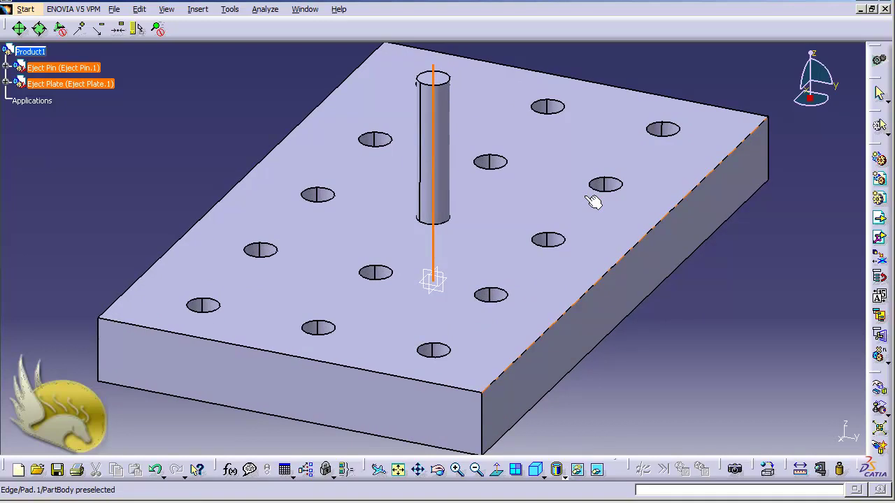
{"action": "left_click", "coordinate": [670, 131]}
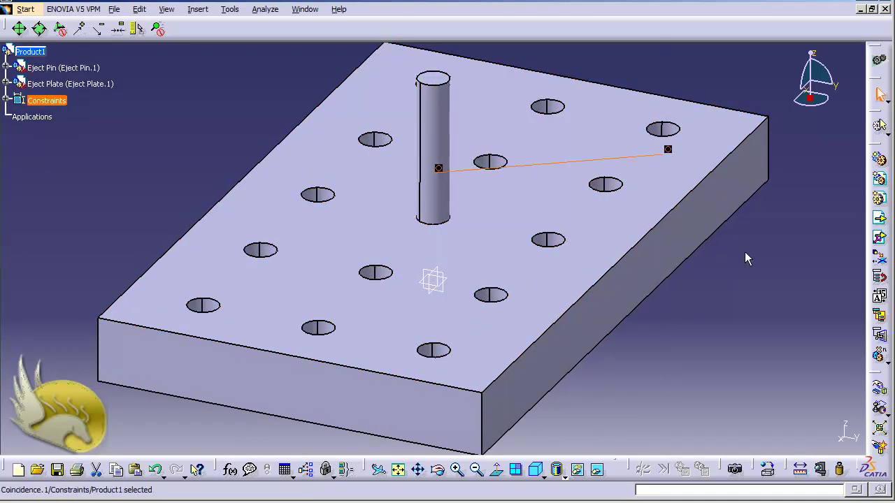
{"action": "key", "text": "ctrl+u"}
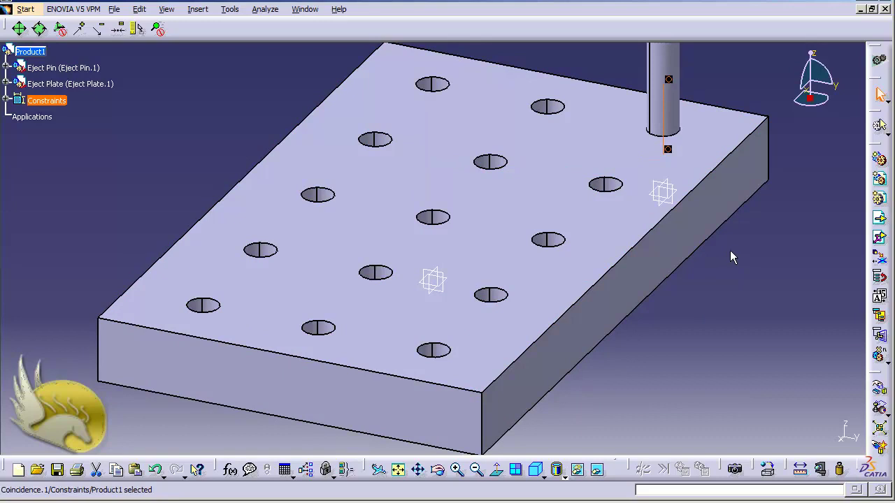
Step: Move the Eject Pin downward along the Z axis until its head sits clear below the plate's underside
{"action": "key", "text": "shift+Up"}
{"action": "key", "text": "shift+Up"}
{"action": "key", "text": "shift+Up"}
{"action": "key", "text": "shift+Up"}
{"action": "key", "text": "shift+Up"}
{"action": "key", "text": "shift+Up"}
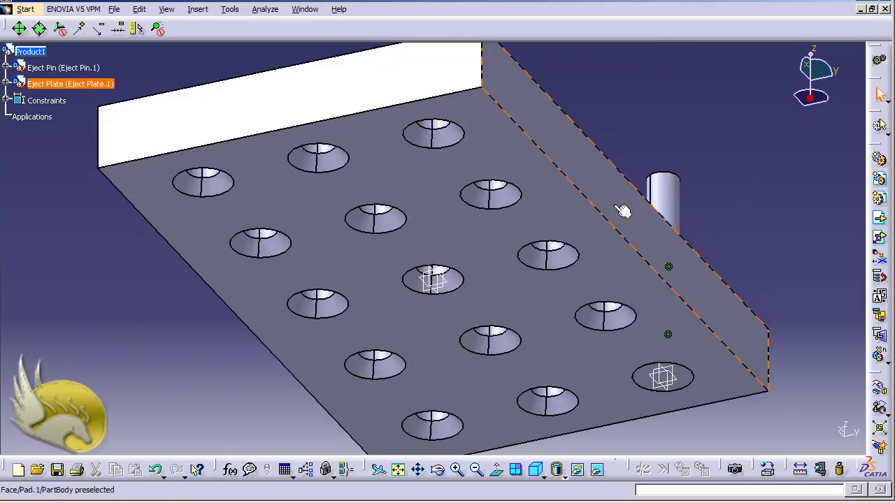
{"action": "left_click", "coordinate": [140, 9]}
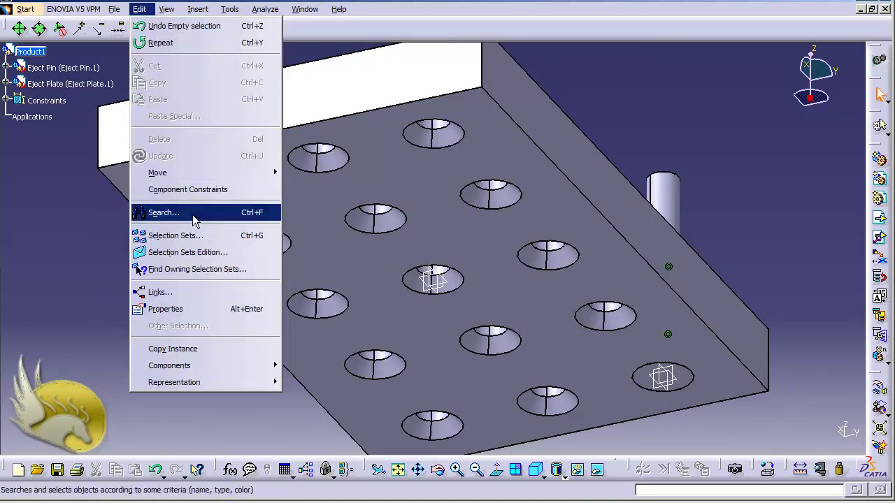
{"action": "mouse_move", "coordinate": [215, 176]}
{"action": "left_click", "coordinate": [295, 179]}
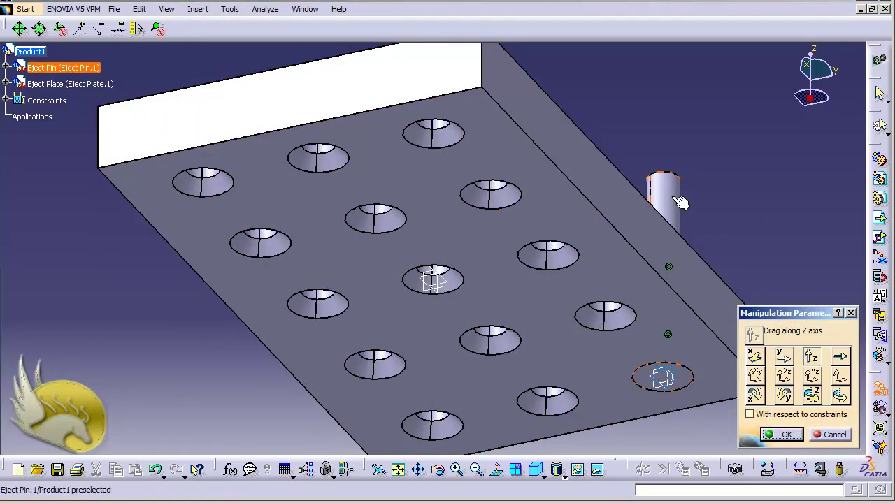
{"action": "left_click_drag", "start_coordinate": [663, 378], "coordinate": [675, 230]}
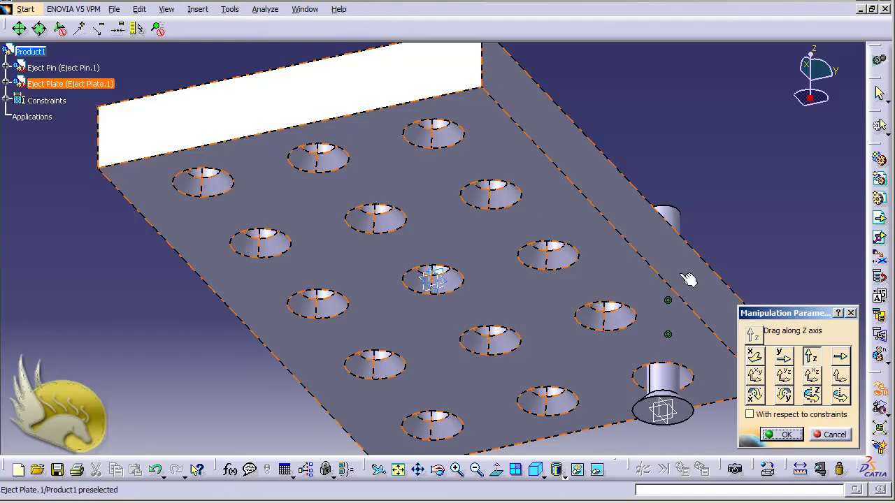
{"action": "left_click", "coordinate": [784, 434]}
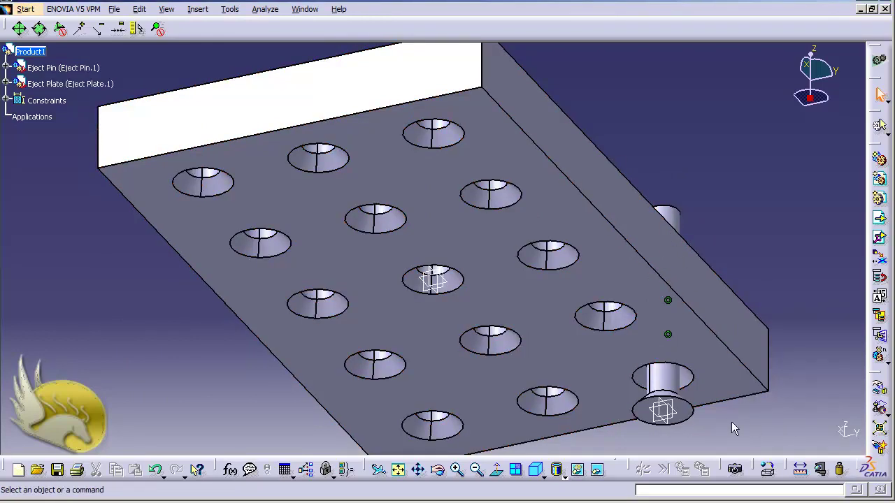
Step: Add an offset constraint of 0 mm between the plate's underside and the pin head's flat face, and update the assembly
{"action": "left_click", "coordinate": [198, 9]}
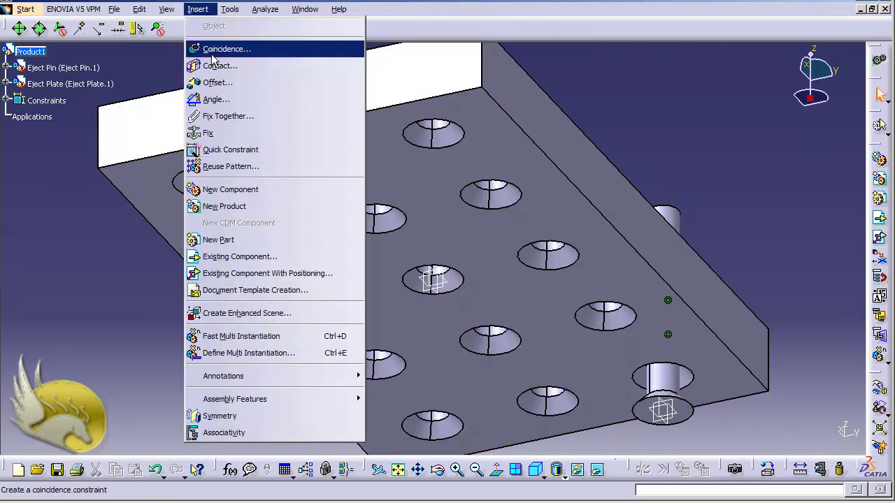
{"action": "left_click", "coordinate": [215, 82]}
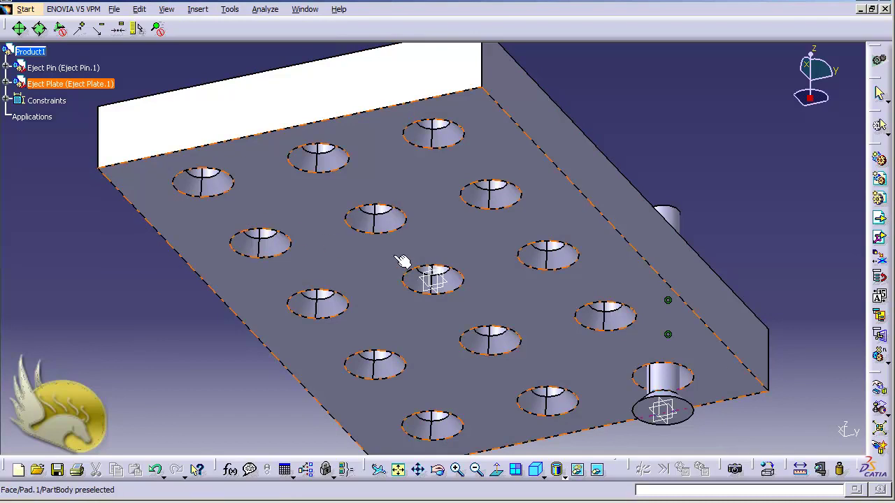
{"action": "left_click", "coordinate": [732, 381]}
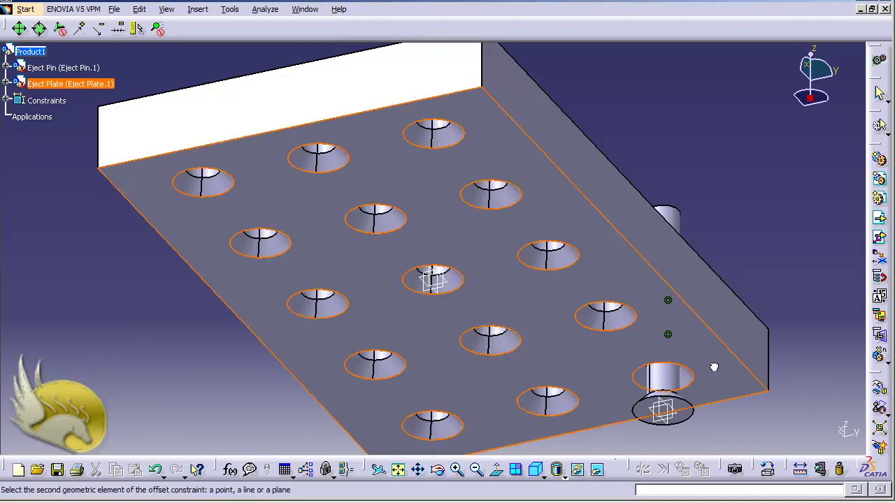
{"action": "left_click", "coordinate": [647, 415]}
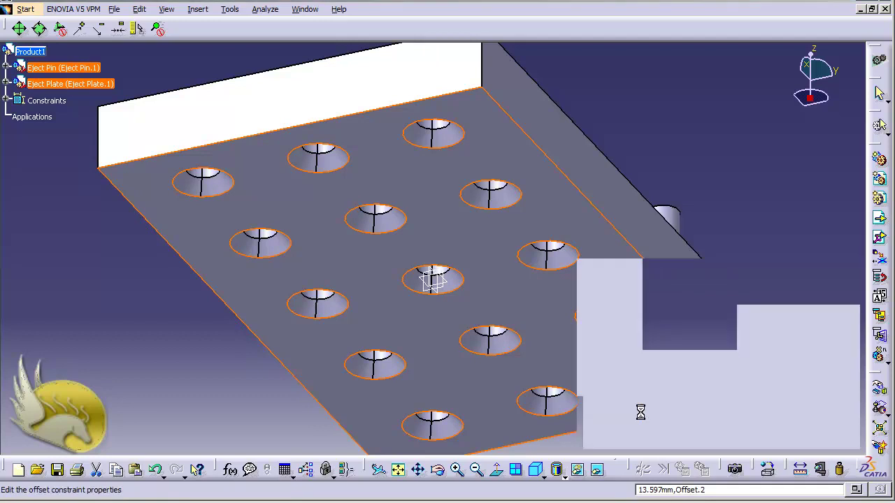
{"action": "type", "text": "0"}
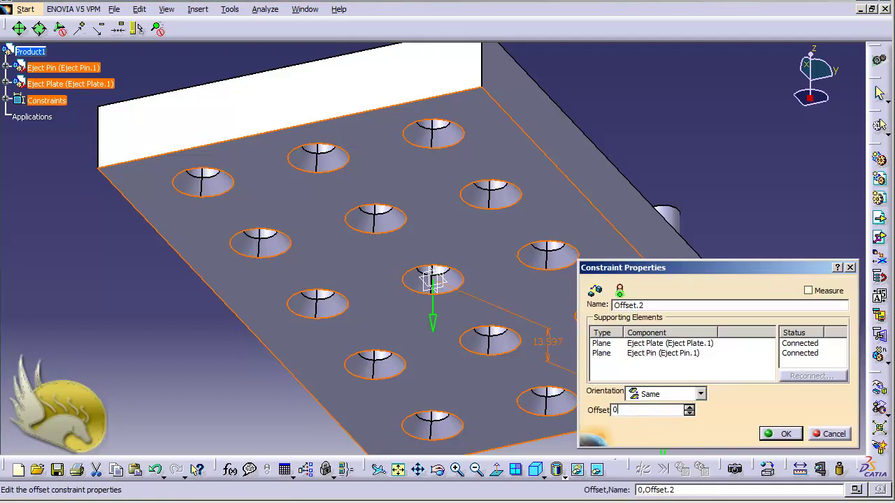
{"action": "left_click", "coordinate": [776, 434]}
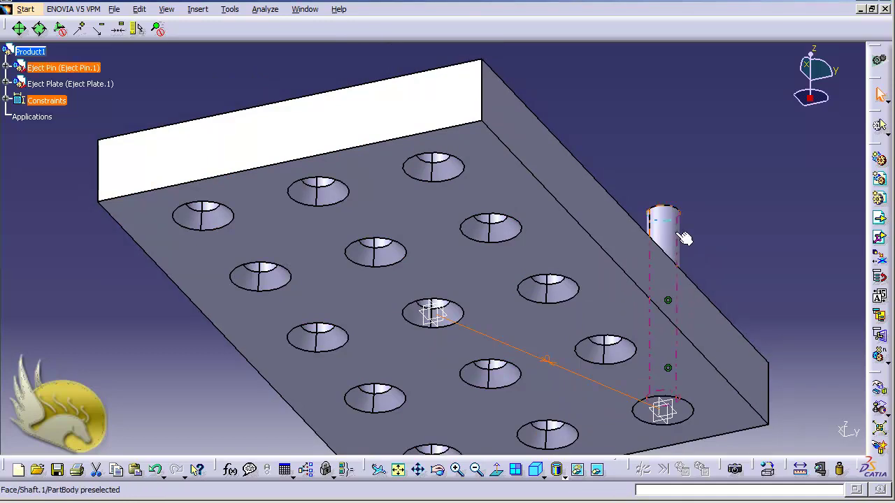
{"action": "left_click", "coordinate": [727, 240]}
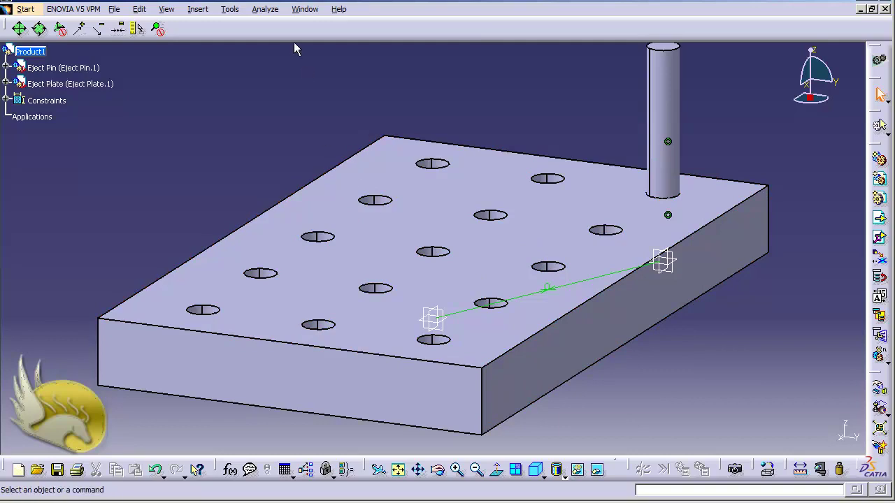
Step: Fix the Eject Plate in place with a Fix constraint
{"action": "left_click", "coordinate": [196, 9]}
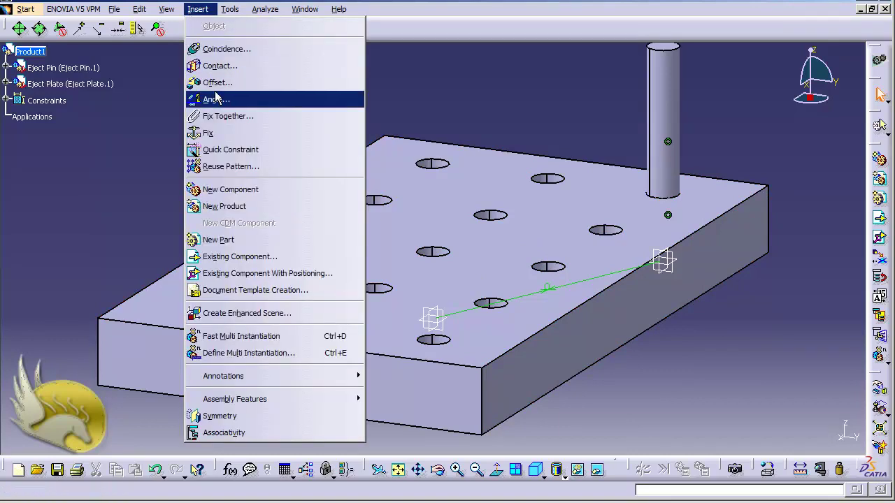
{"action": "left_click", "coordinate": [220, 138]}
{"action": "left_click", "coordinate": [367, 245]}
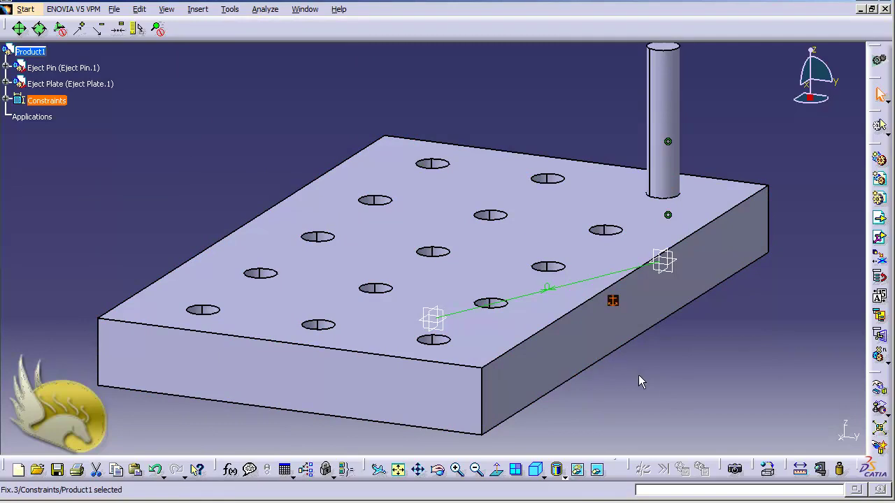
Step: Instantiate the Eject Pin in all the plate's holes with Reuse Pattern, based on the Eject Plate's rectangular hole pattern RectPattern.1
{"action": "left_click", "coordinate": [198, 9]}
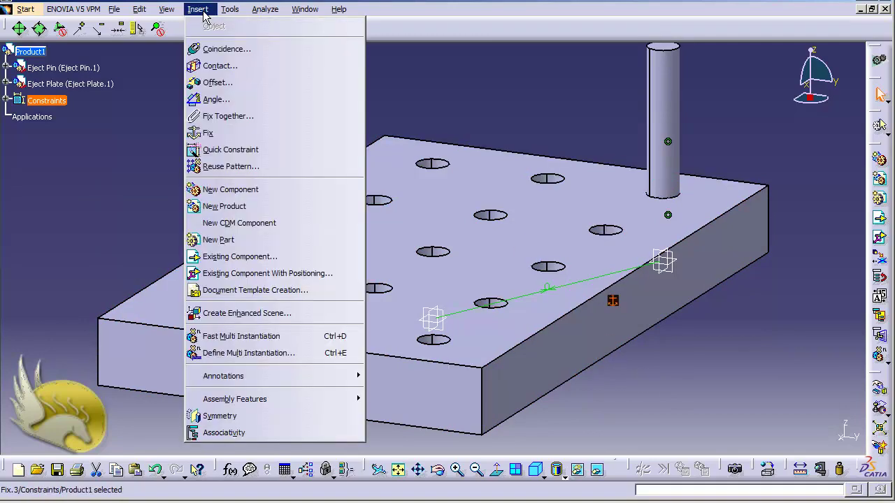
{"action": "left_click", "coordinate": [245, 168]}
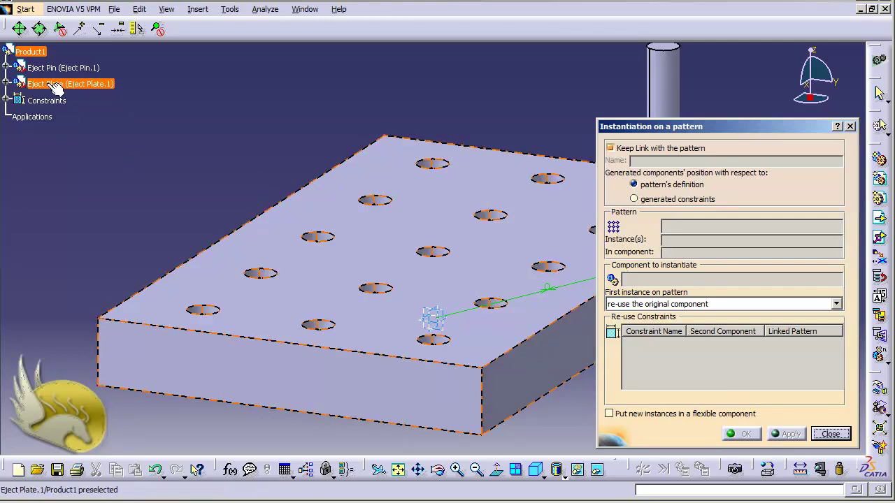
{"action": "left_click", "coordinate": [7, 84]}
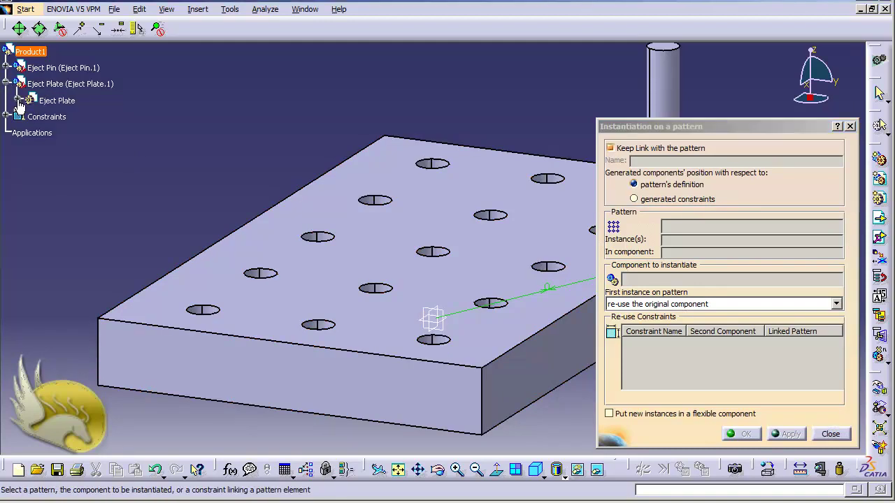
{"action": "left_click", "coordinate": [17, 101]}
{"action": "left_click", "coordinate": [29, 166]}
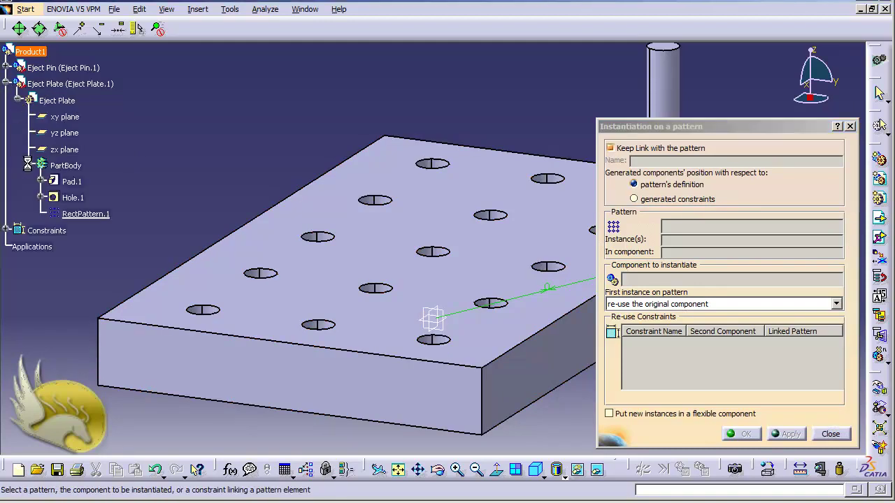
{"action": "left_click", "coordinate": [85, 214]}
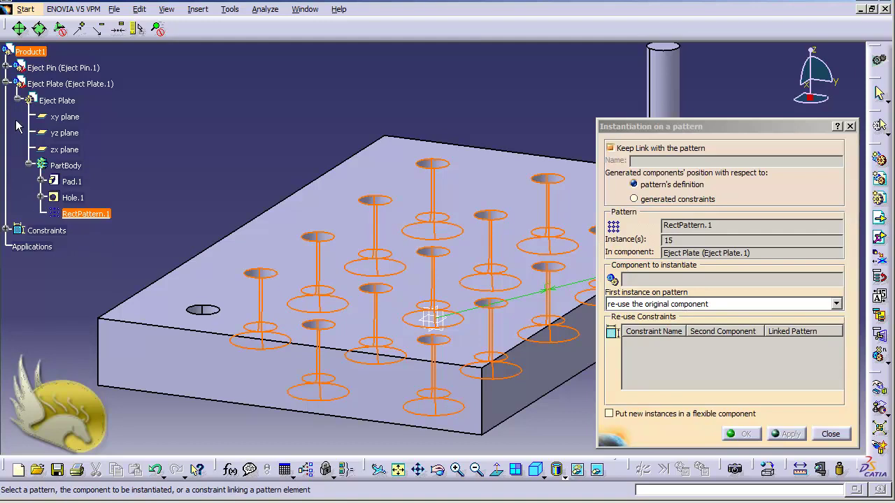
{"action": "left_click", "coordinate": [44, 67]}
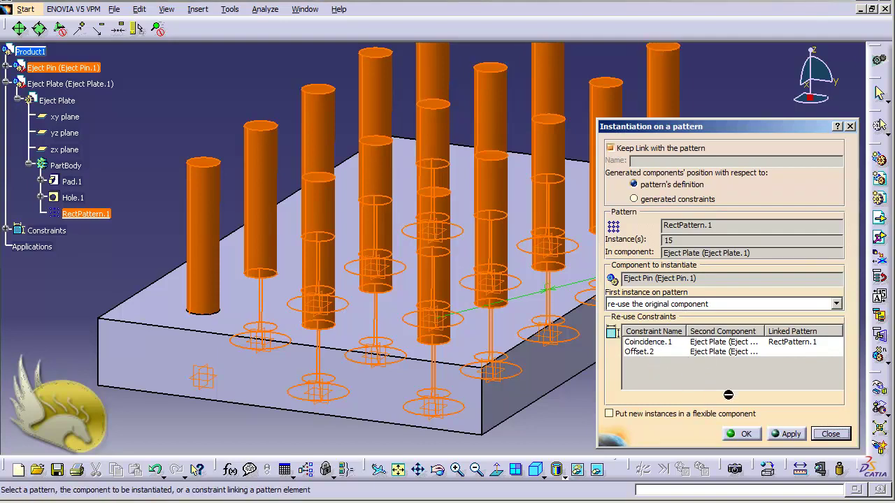
{"action": "left_click", "coordinate": [741, 435]}
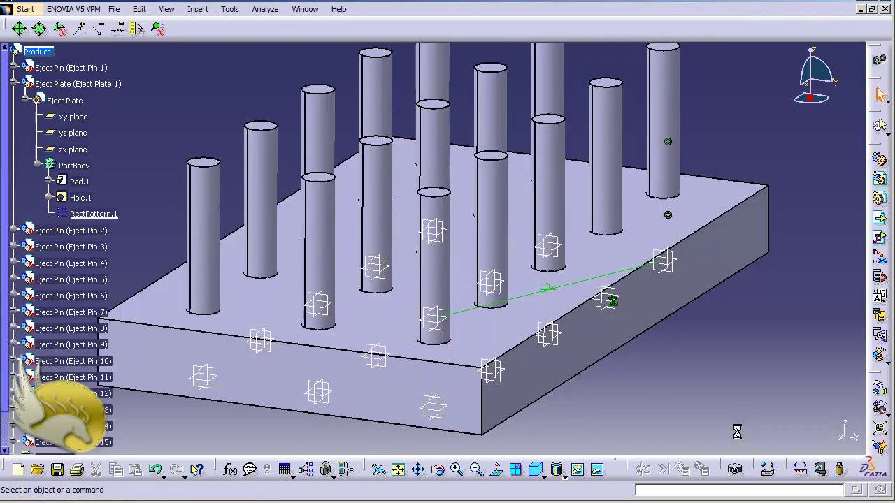